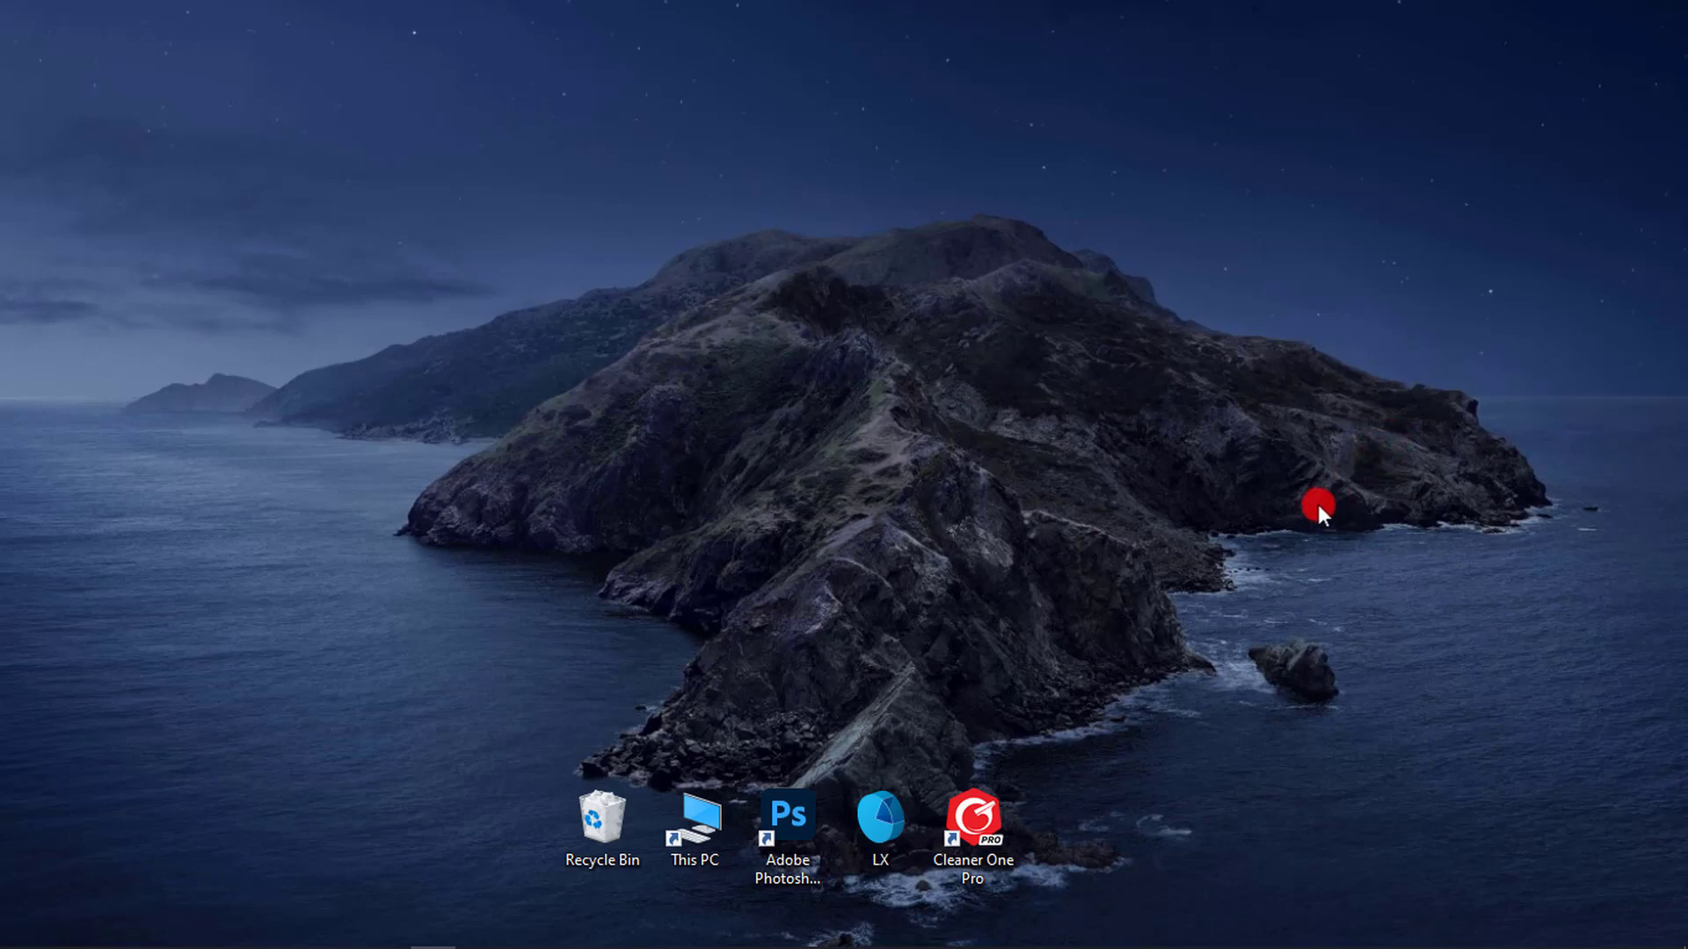
- Select the Cleaner One Pro shortcut on the desktop
left_click(977, 814)
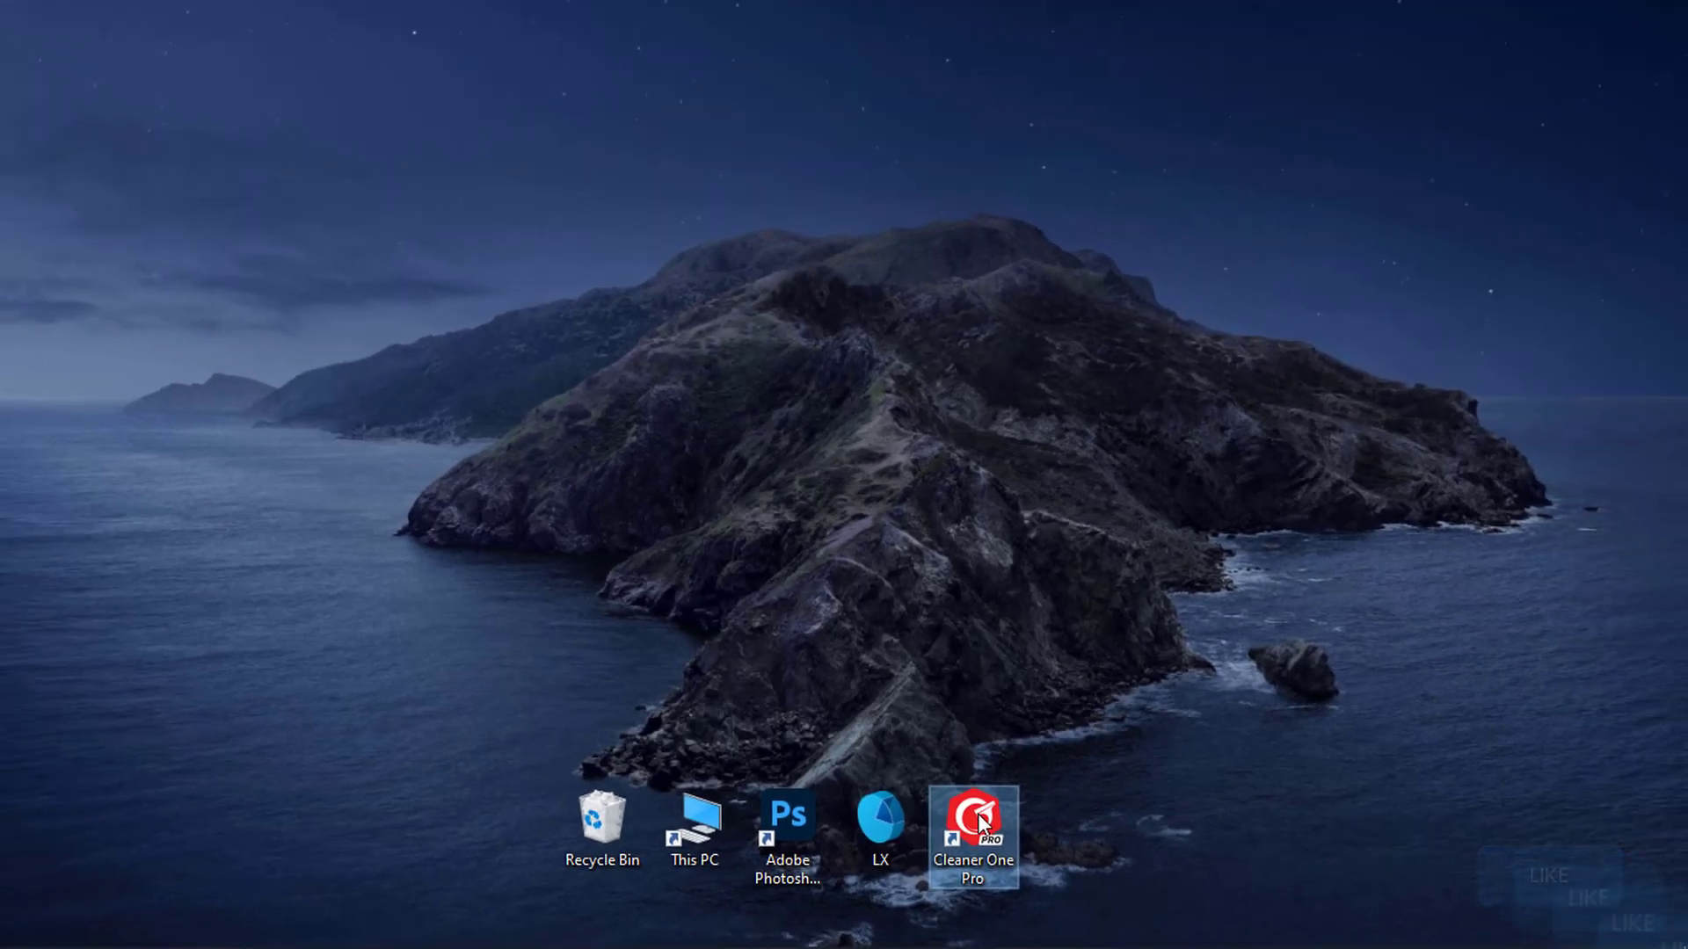
- Launch Cleaner One Pro and view the Turbo Booster page, then the Junk Files page
double_click(977, 814)
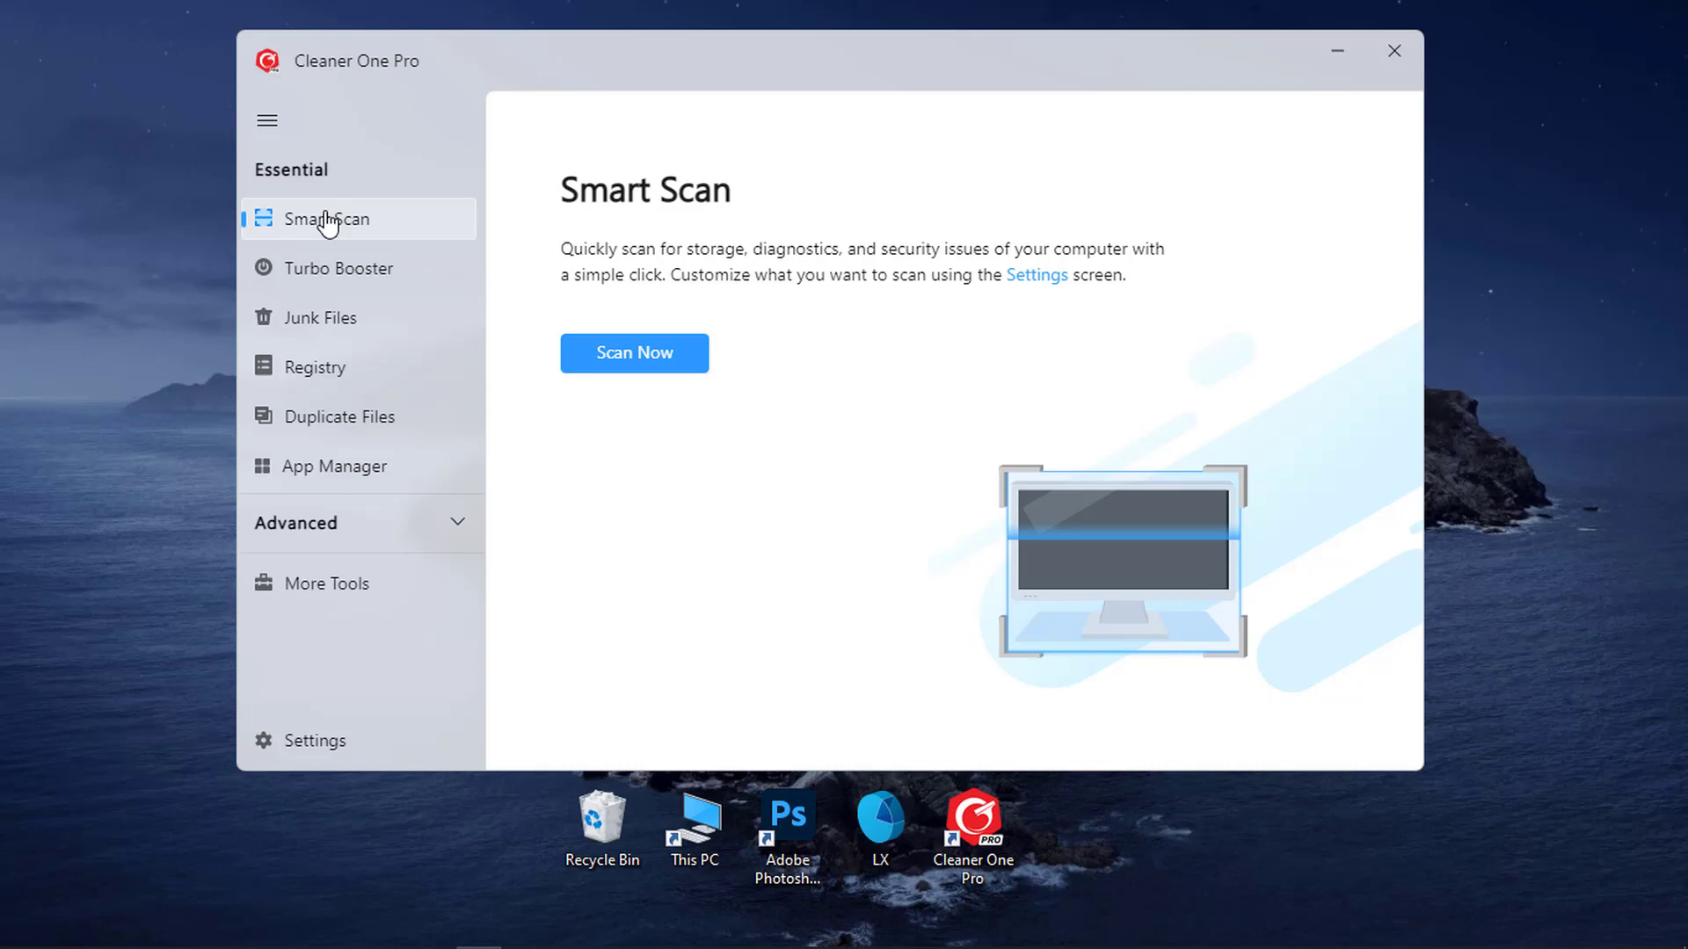
left_click(333, 264)
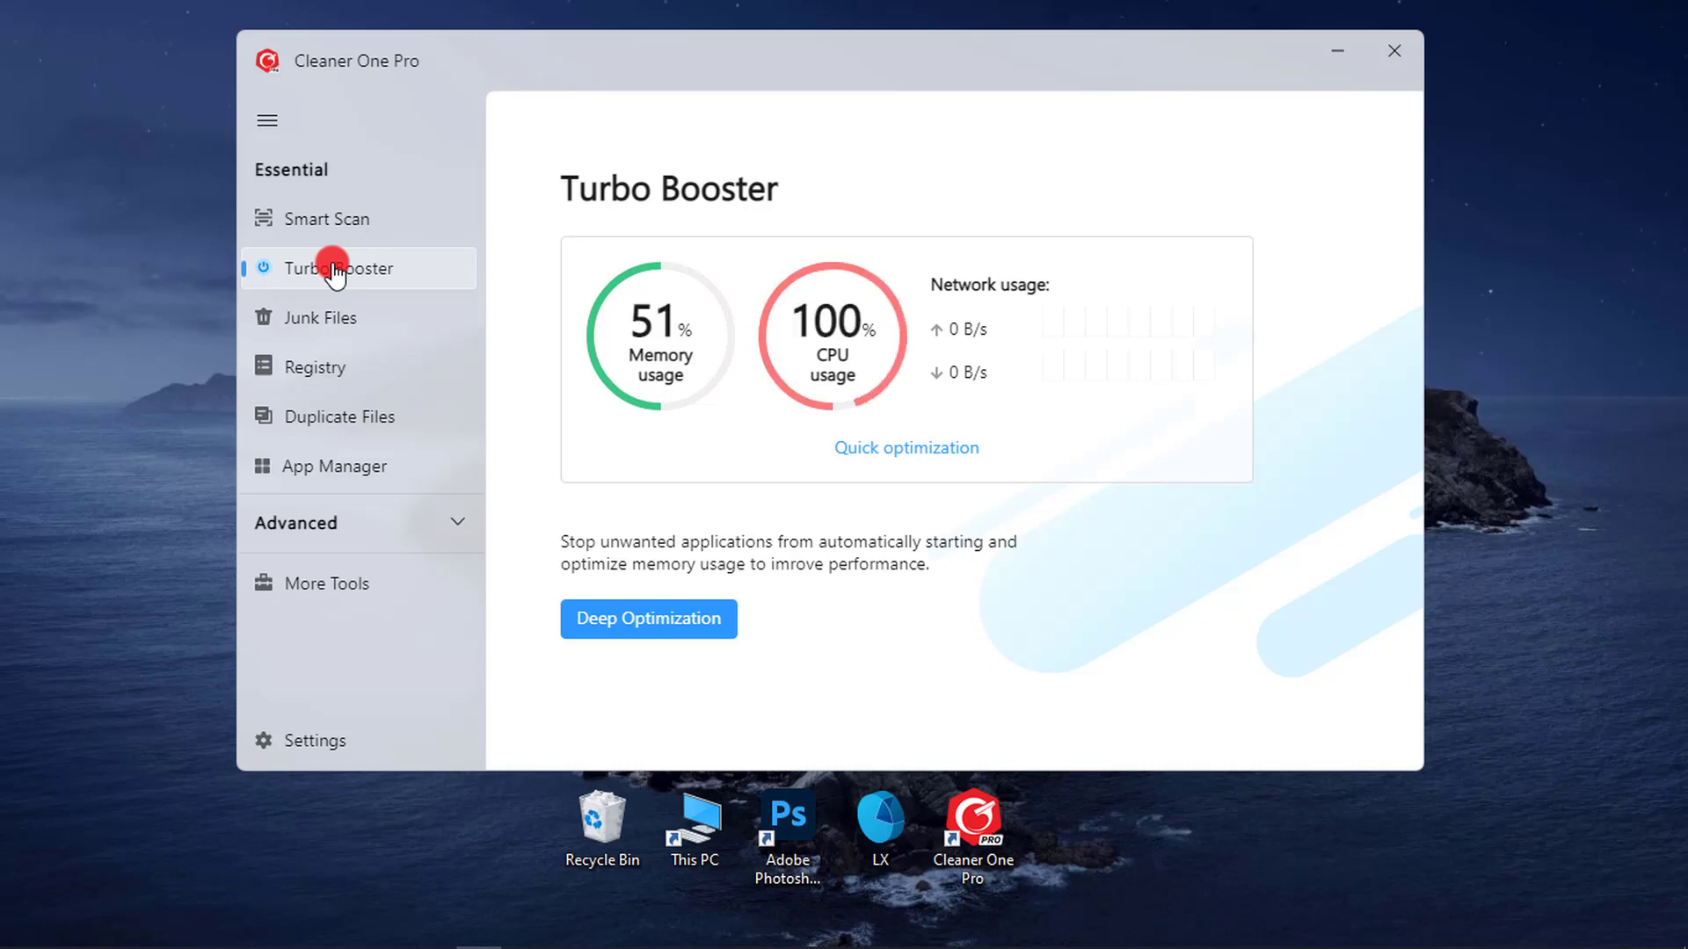
left_click(334, 327)
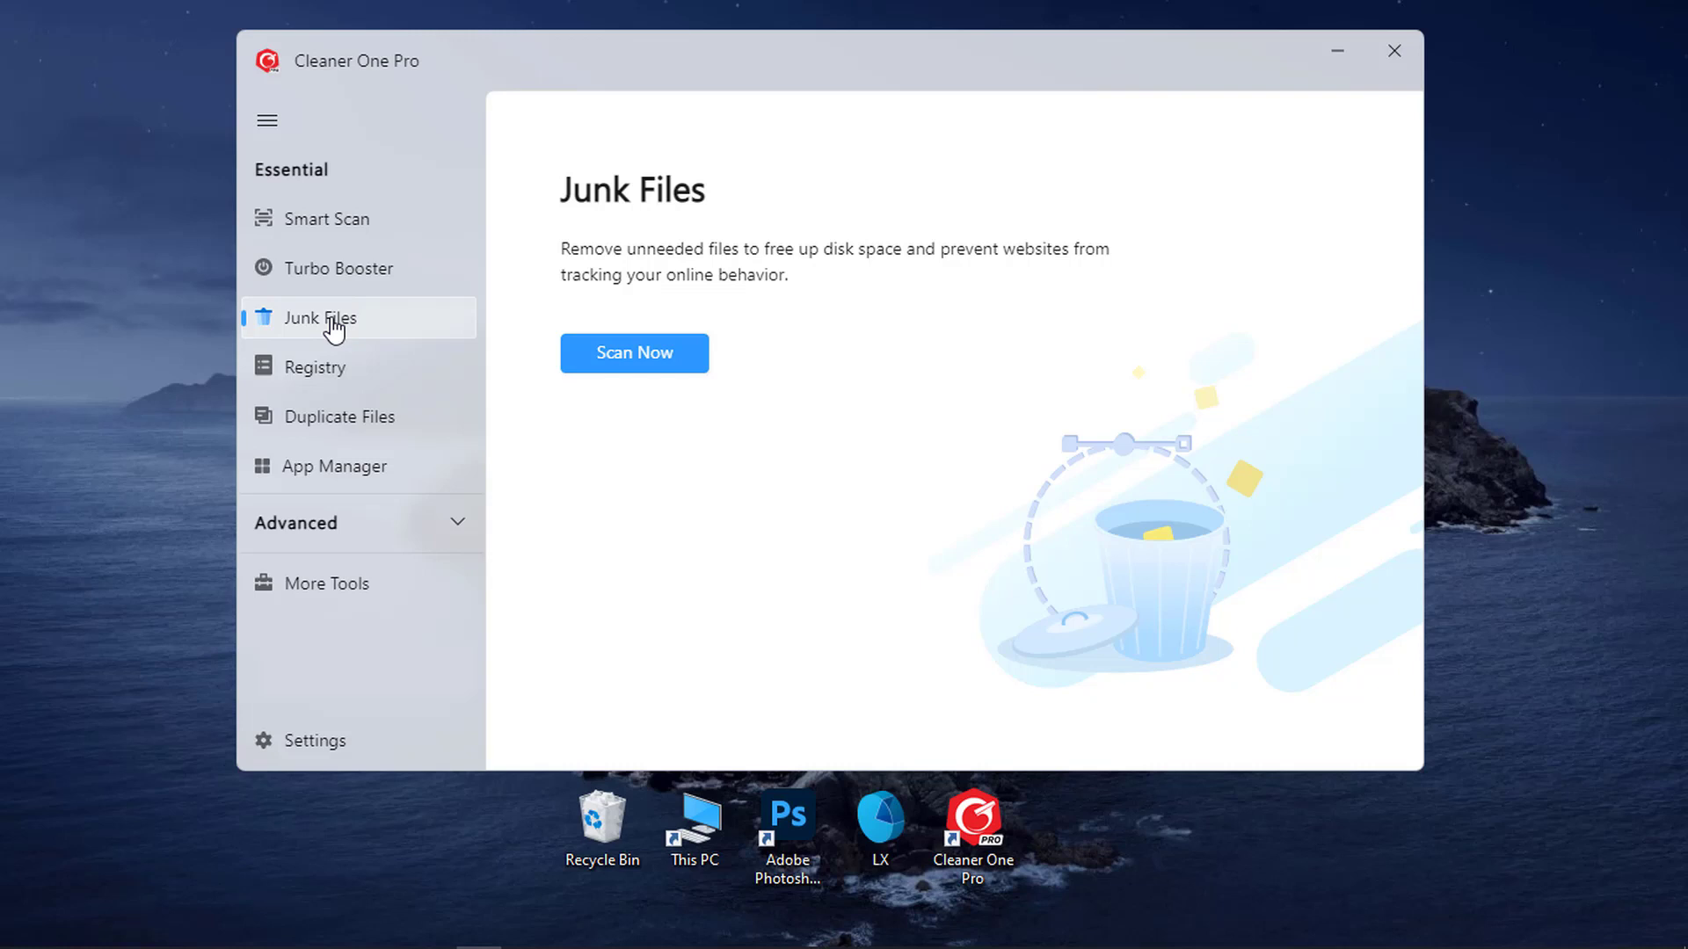
- View the Registry, Duplicate Files and App Manager pages in turn
left_click(332, 367)
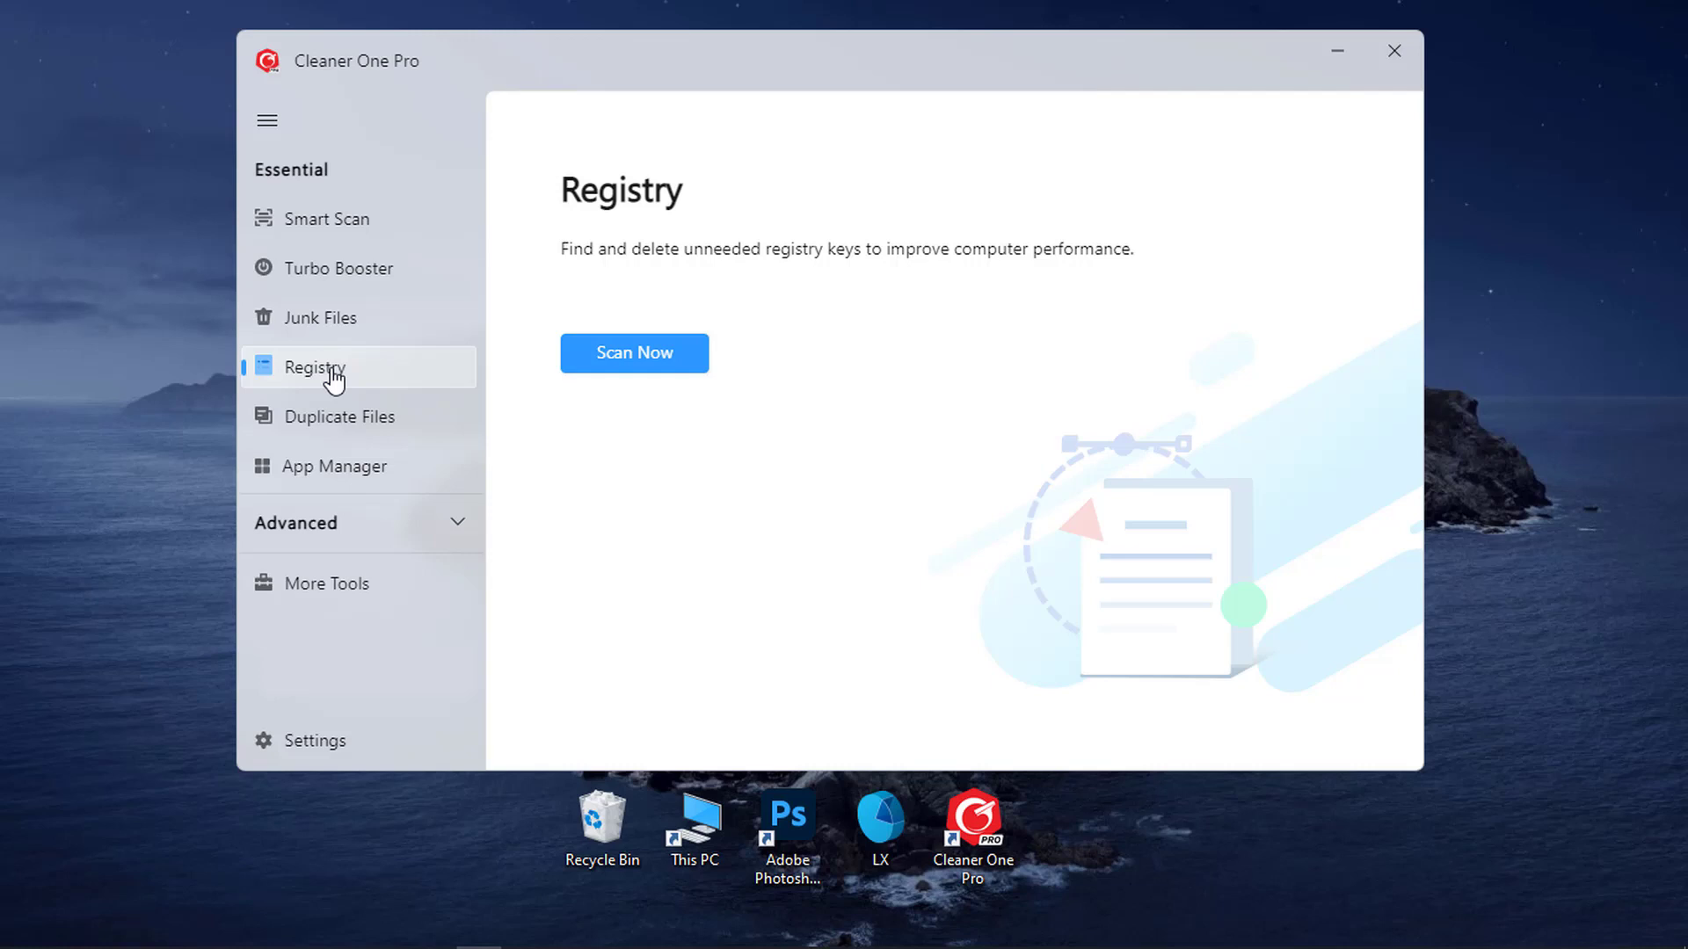
left_click_drag(333, 369, 334, 410)
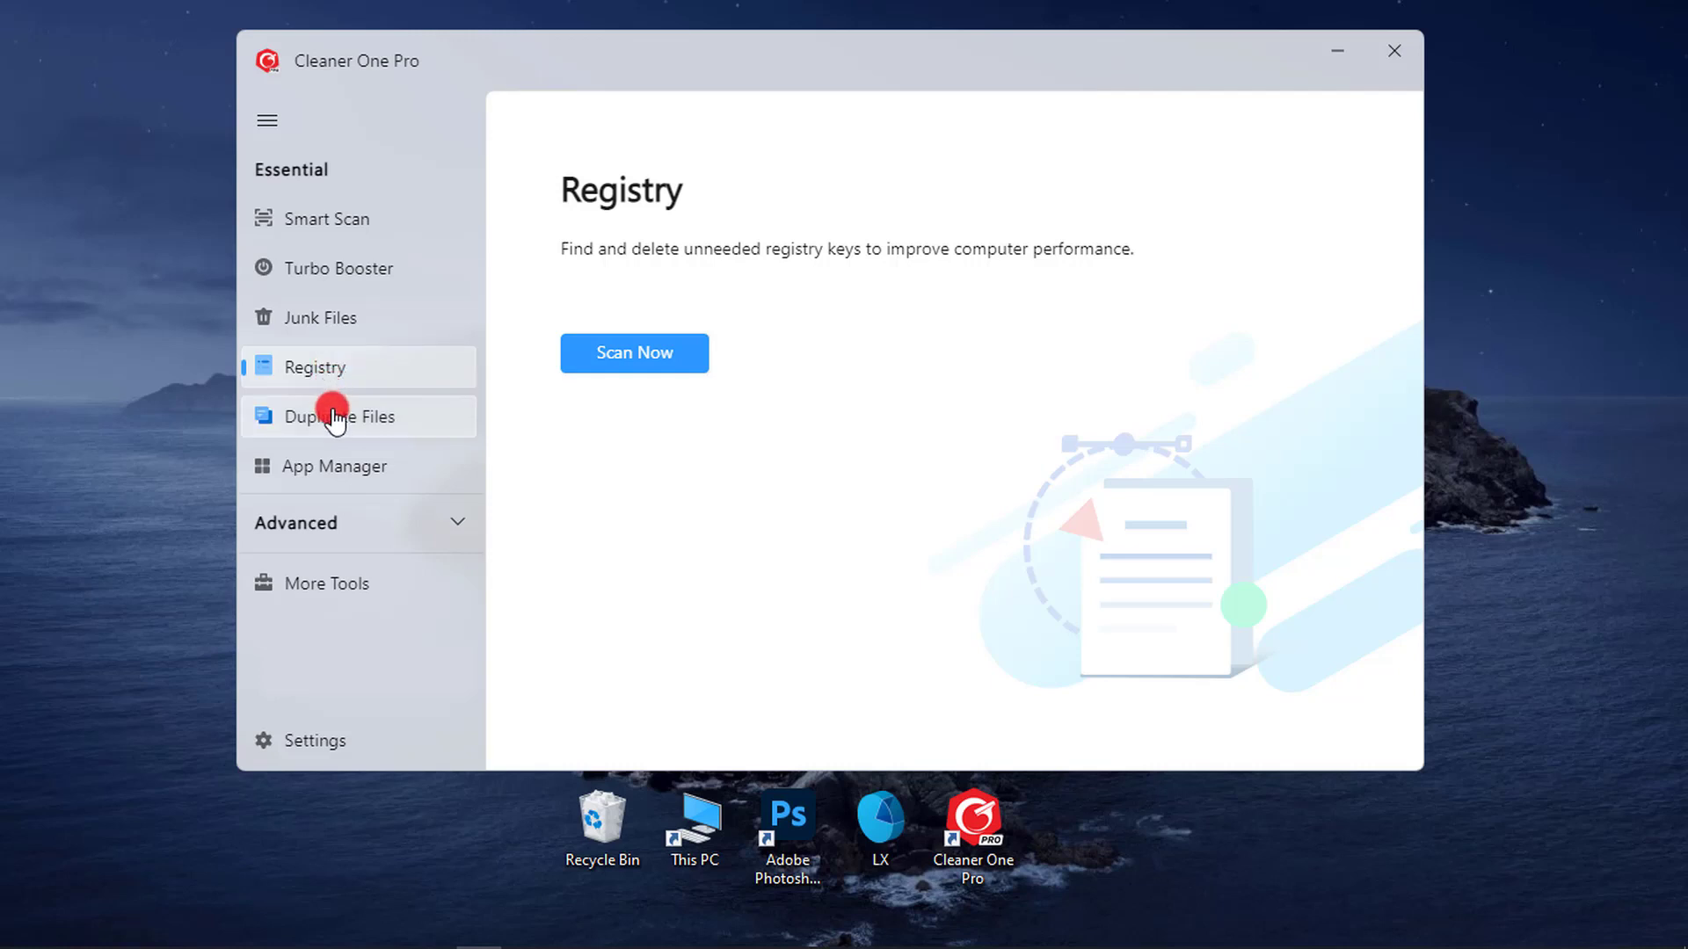
left_click(334, 417)
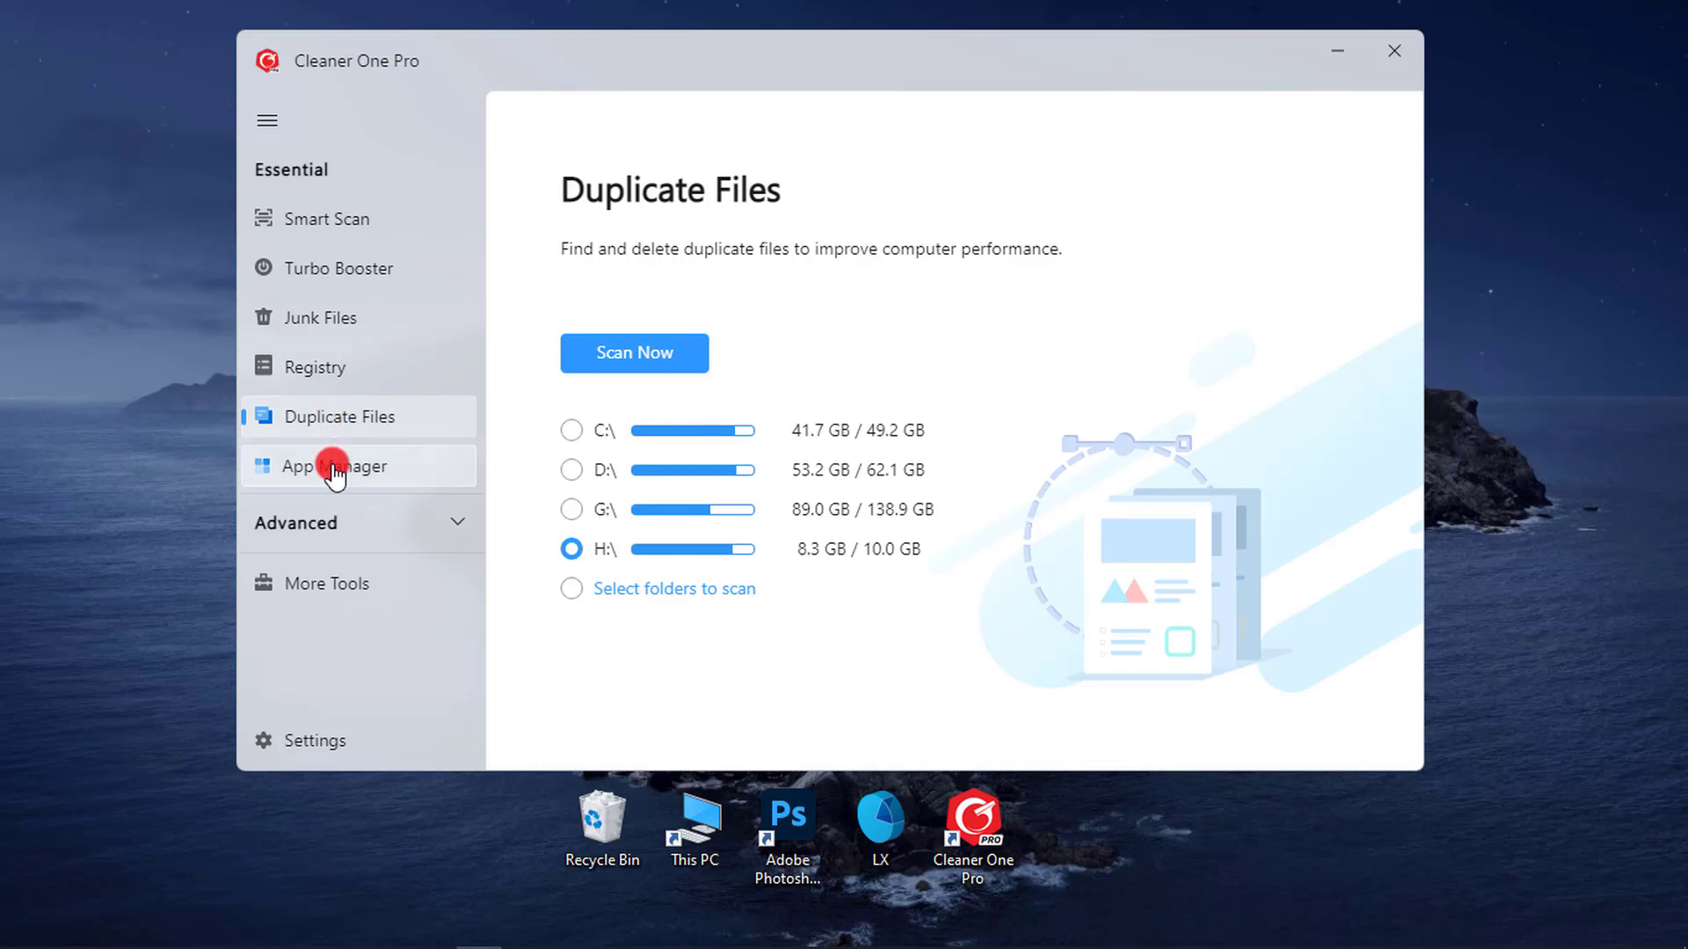
left_click(335, 468)
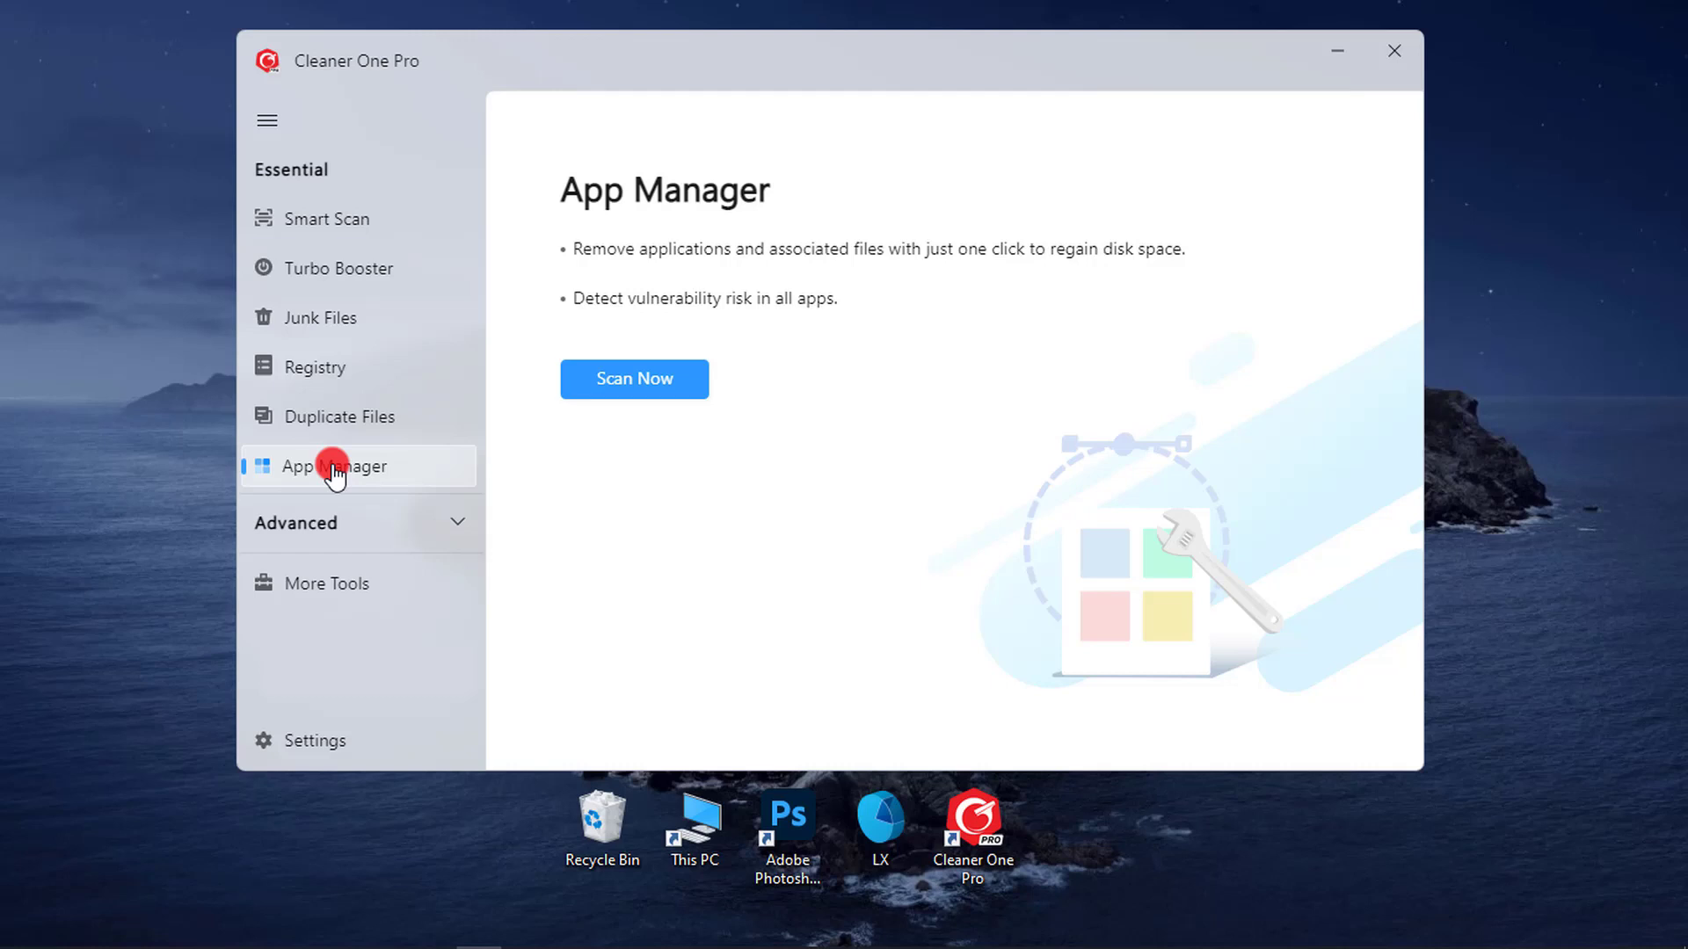
- Expand Advanced tools, view Big Files, Similar Photos, Disk Map and Browser Extension, then re-expand Essential
left_click(351, 521)
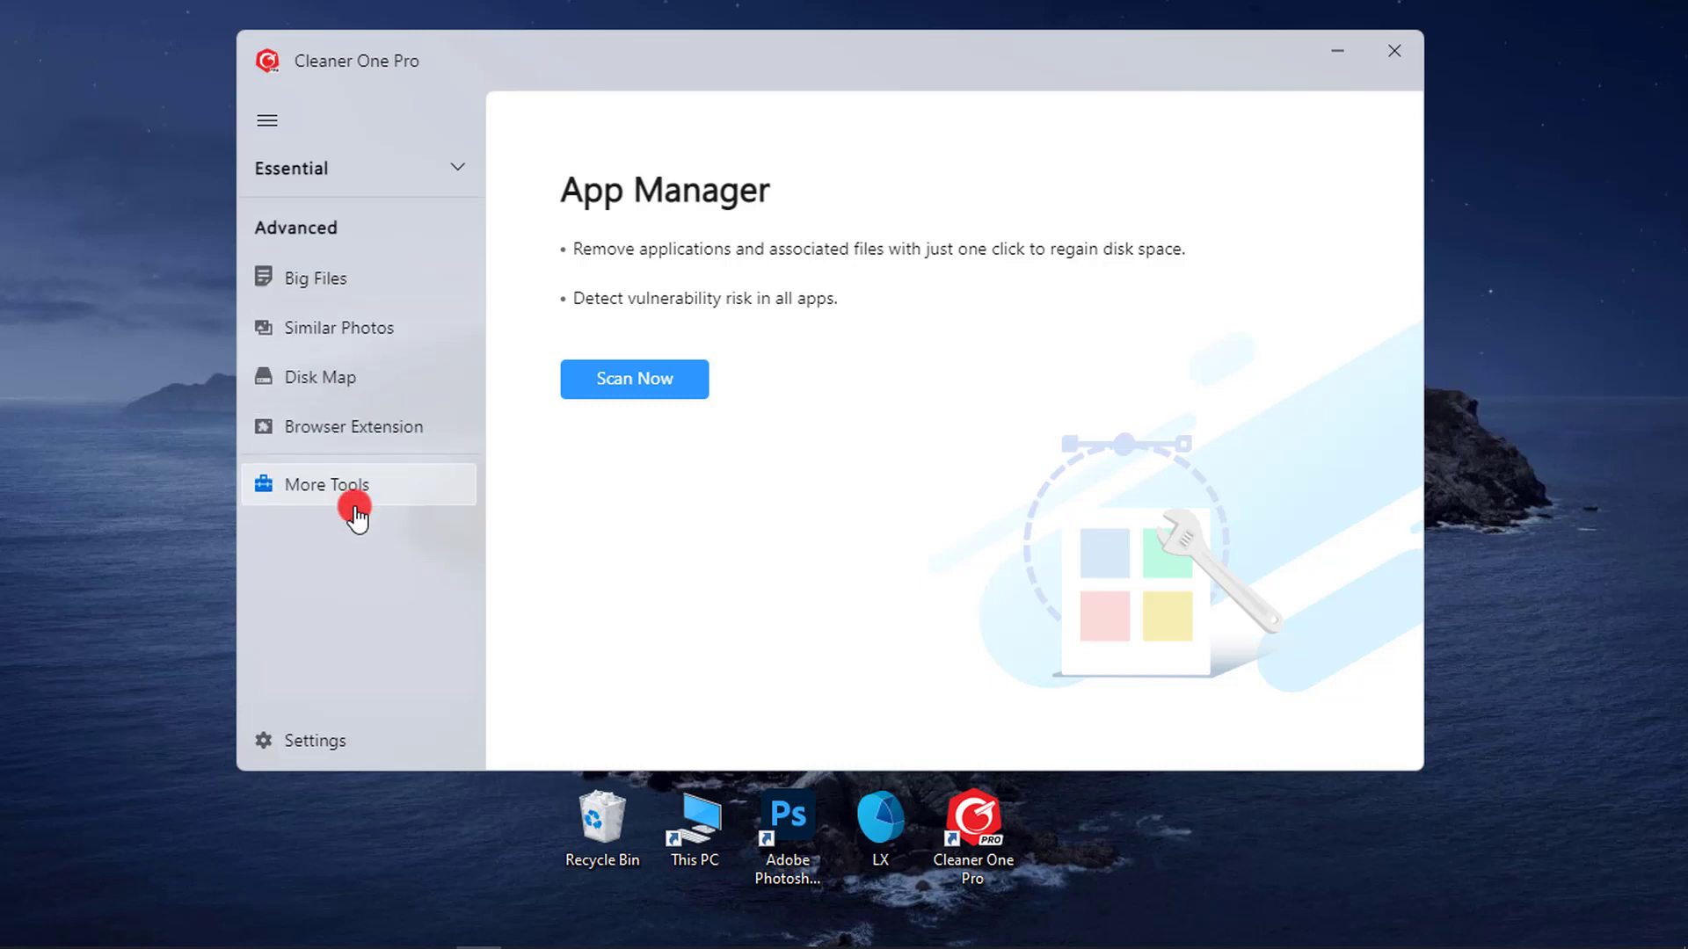
left_click(345, 284)
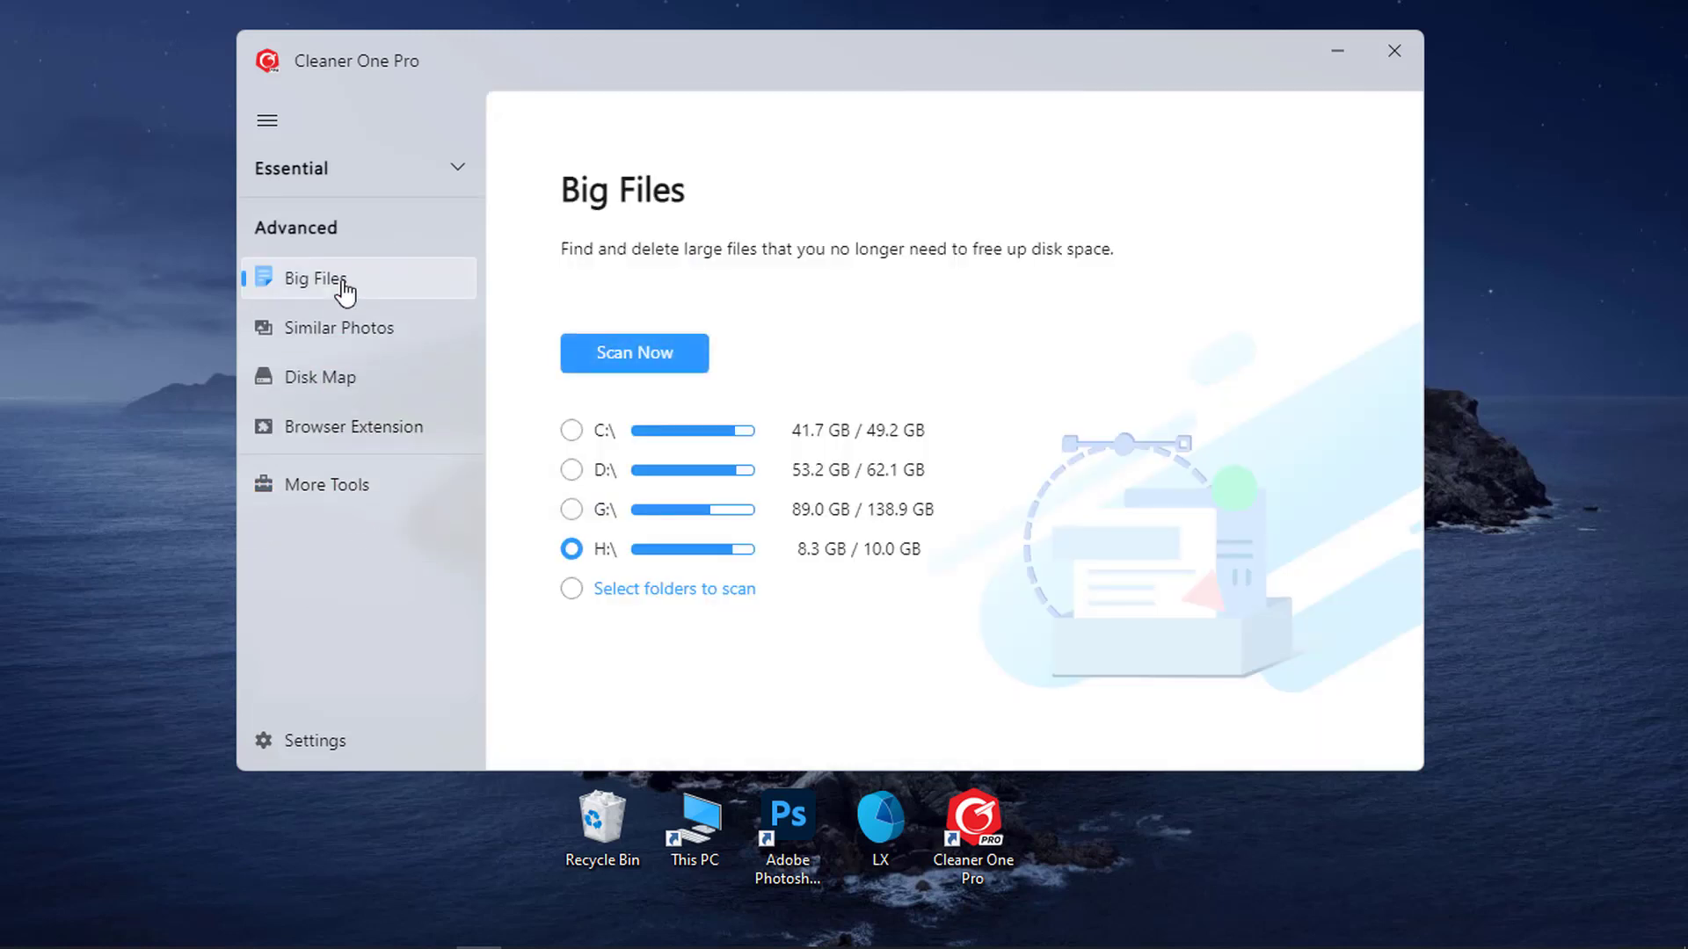
left_click(343, 280)
left_click(345, 327)
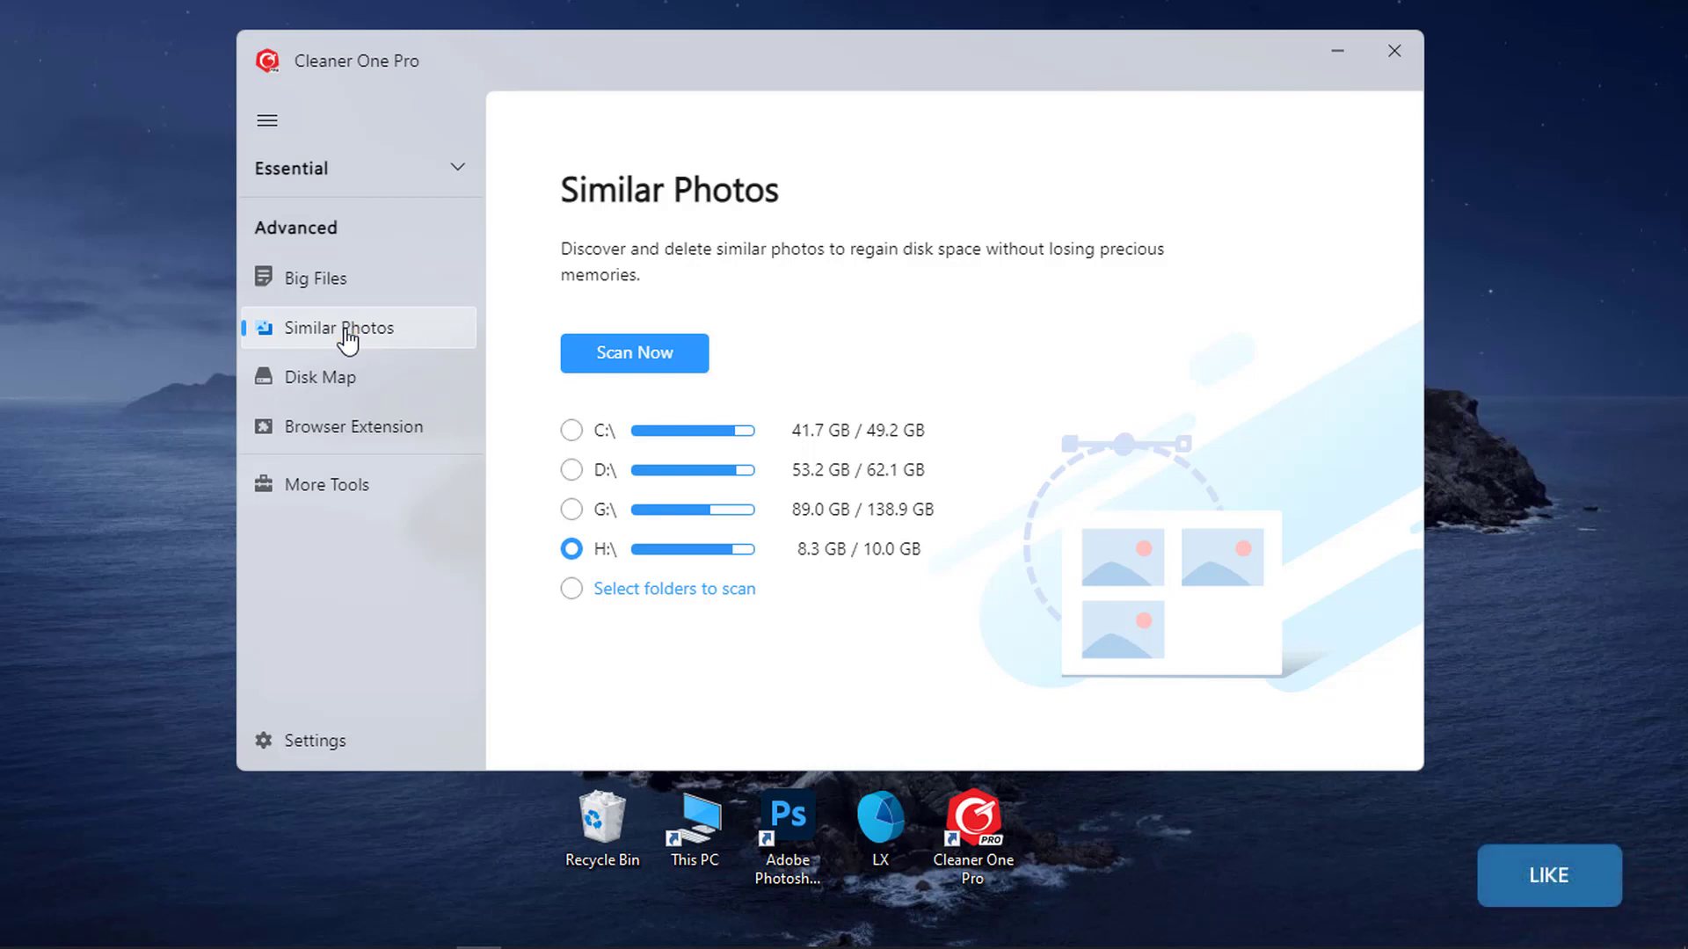
left_click(344, 331)
left_click(346, 373)
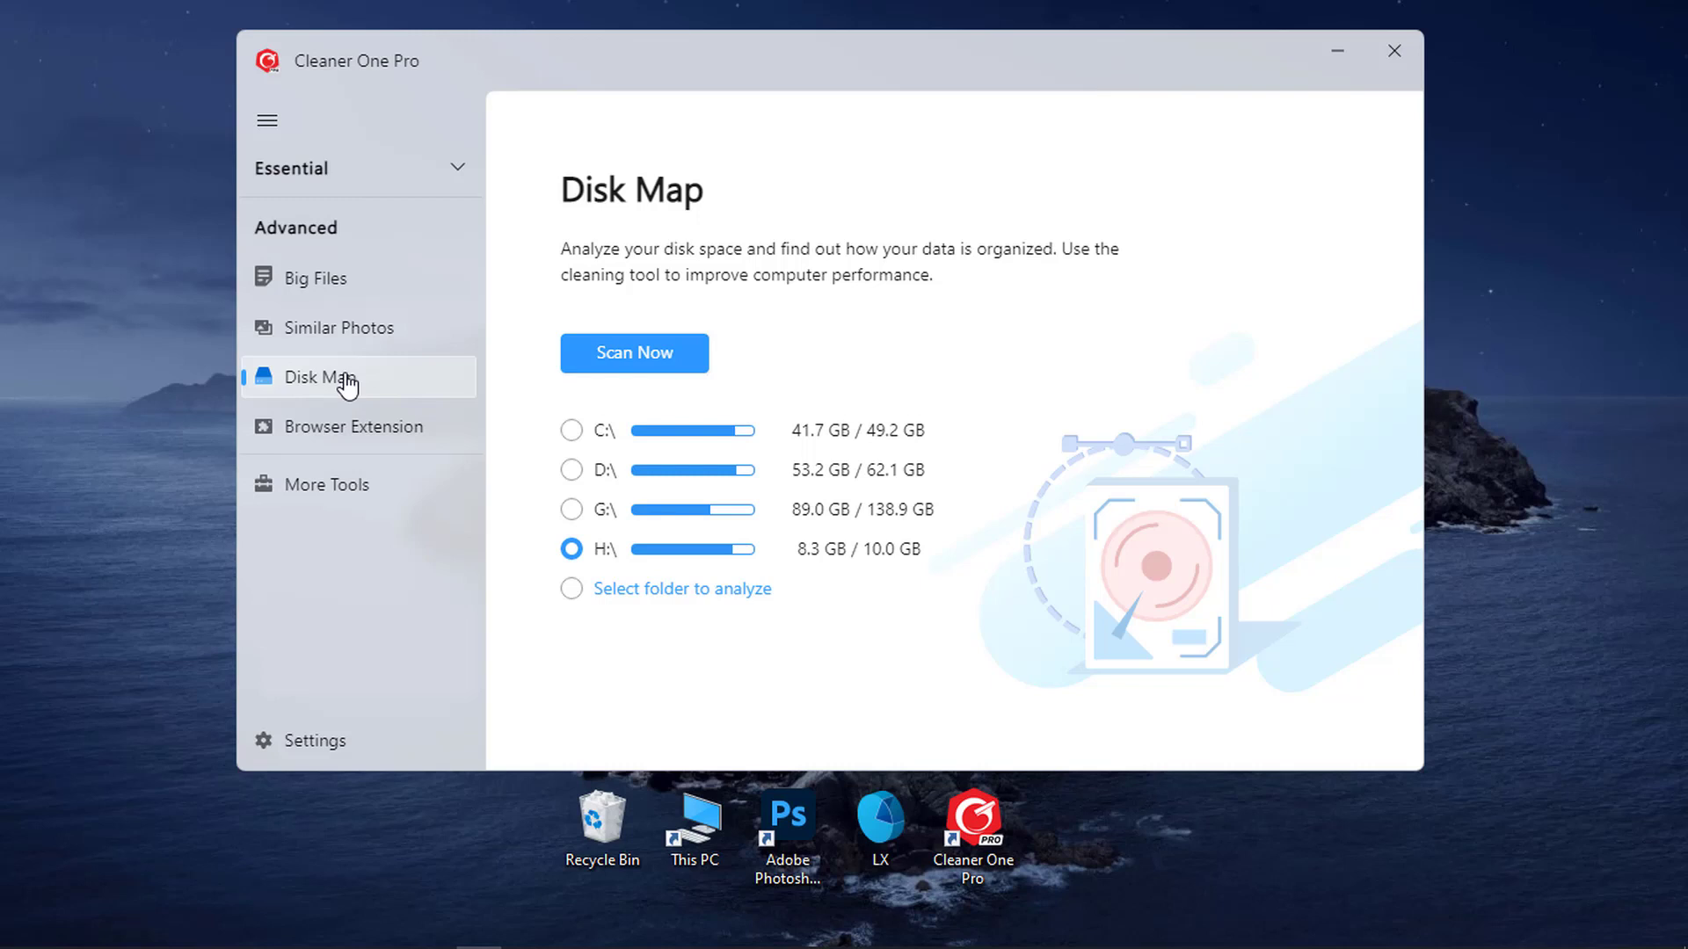
left_click_drag(347, 384, 351, 437)
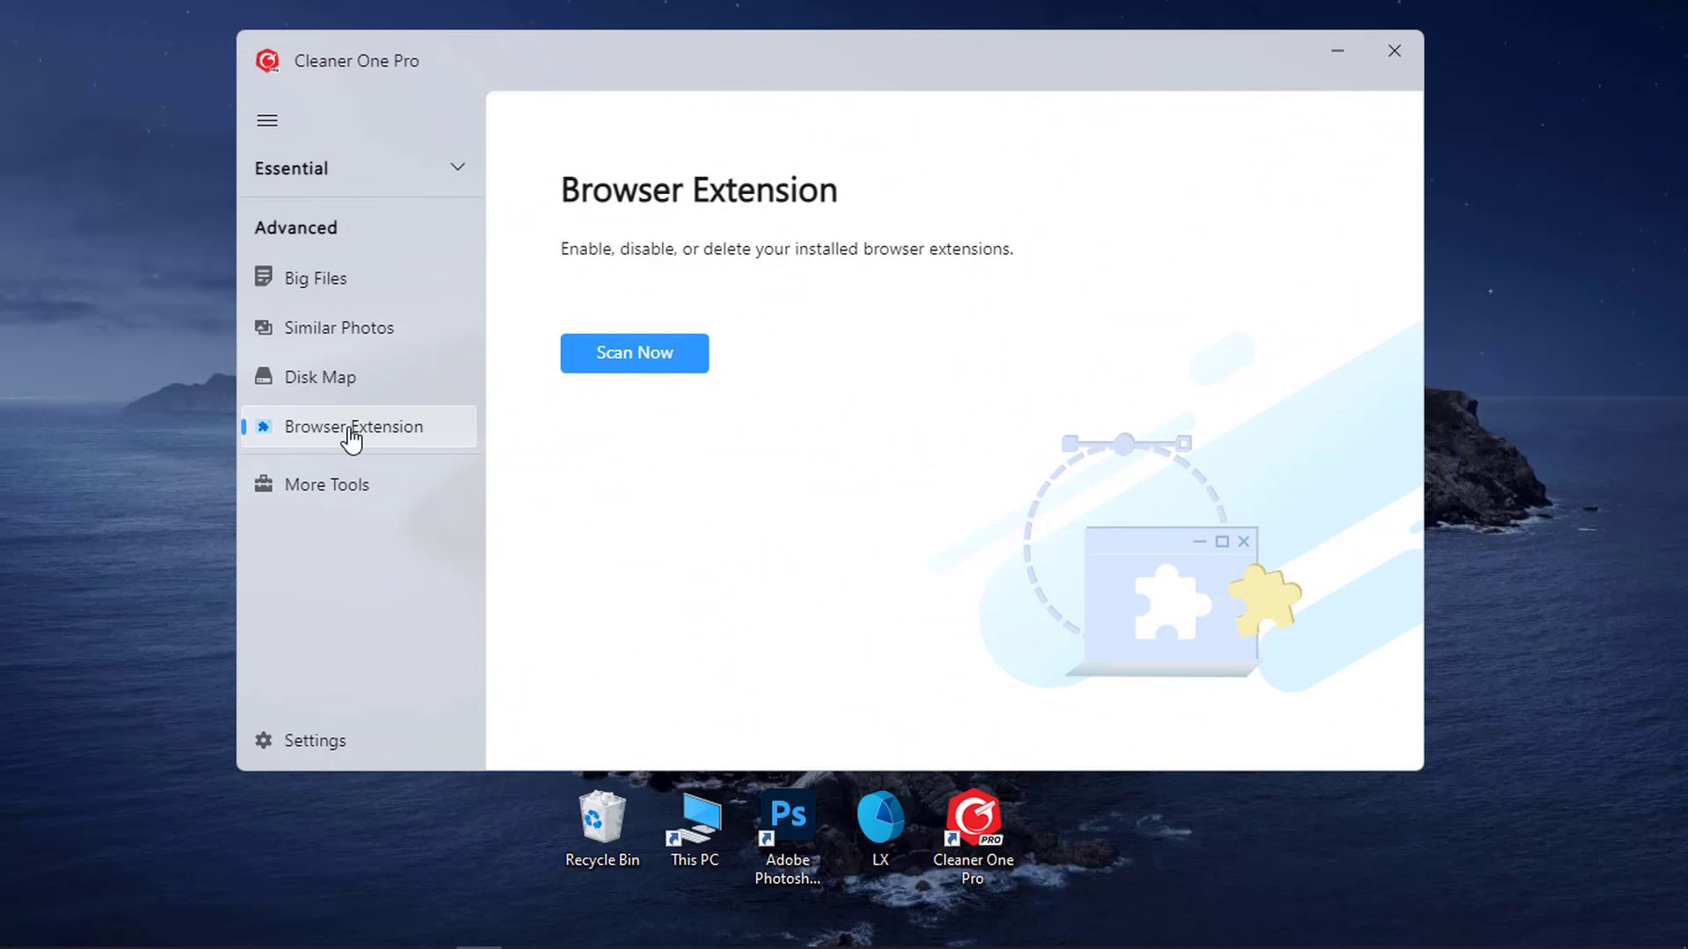
left_click(350, 429)
left_click(342, 173)
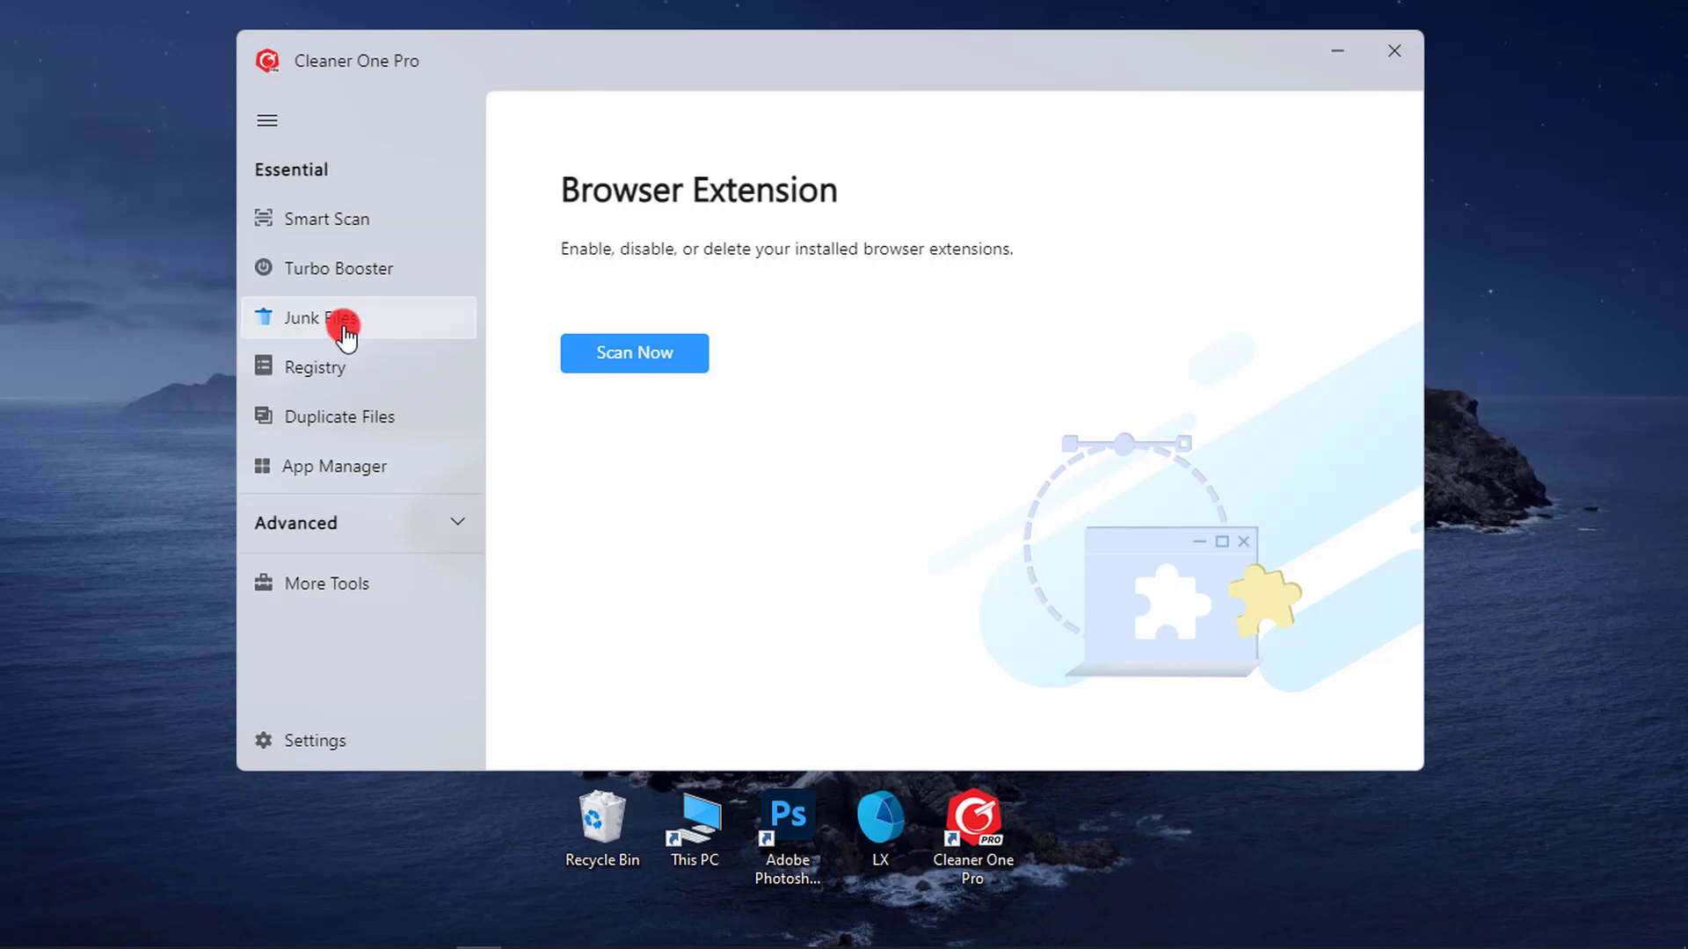
- Run a Junk Files scan, finding 6.96 GB with 941.87 MB selected
left_click(343, 325)
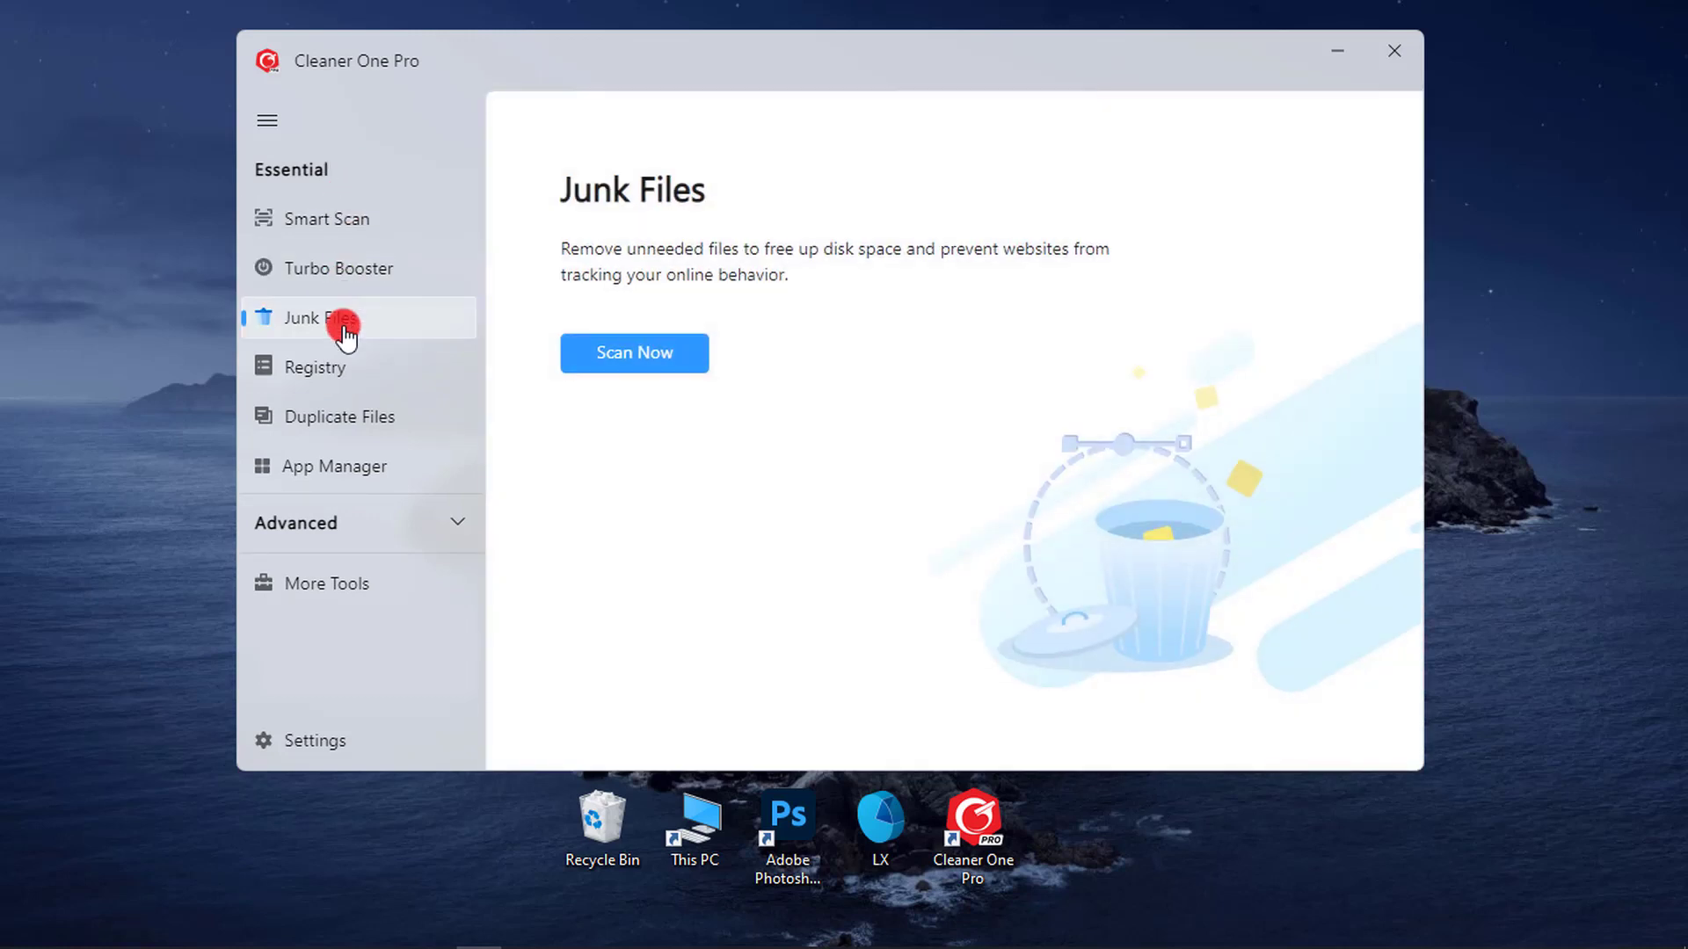
left_click(624, 356)
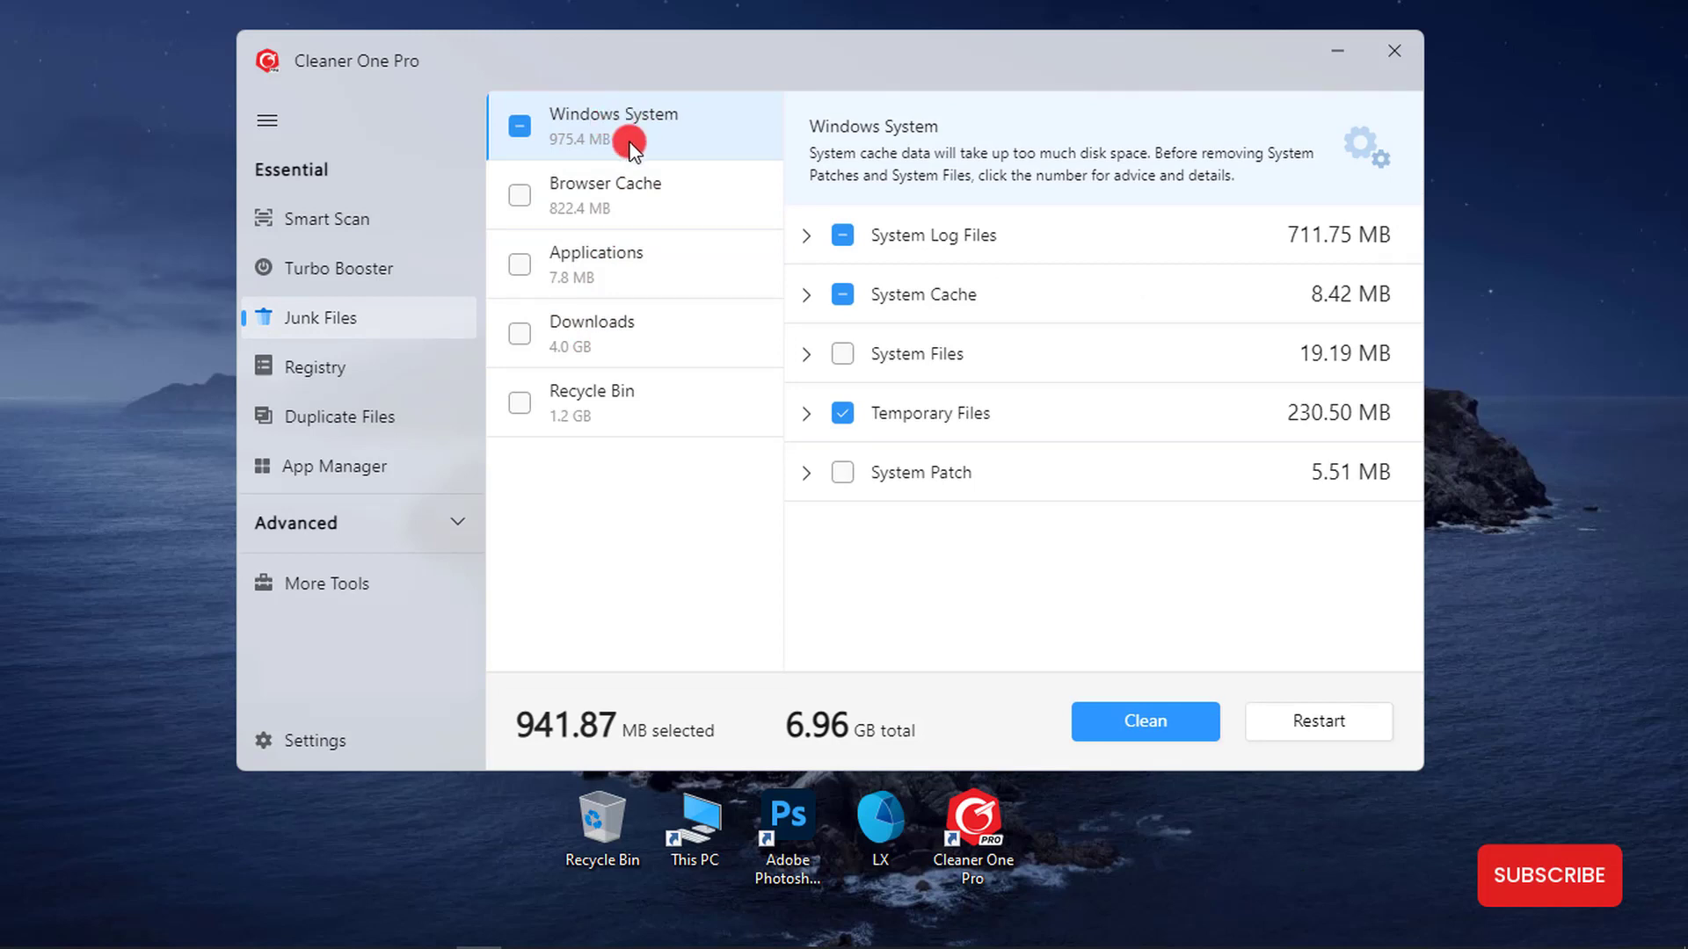
- Fully select System Log Files, including .Net Framework Log, raising the selection to 950.63 MB
left_click(809, 238)
left_click(809, 239)
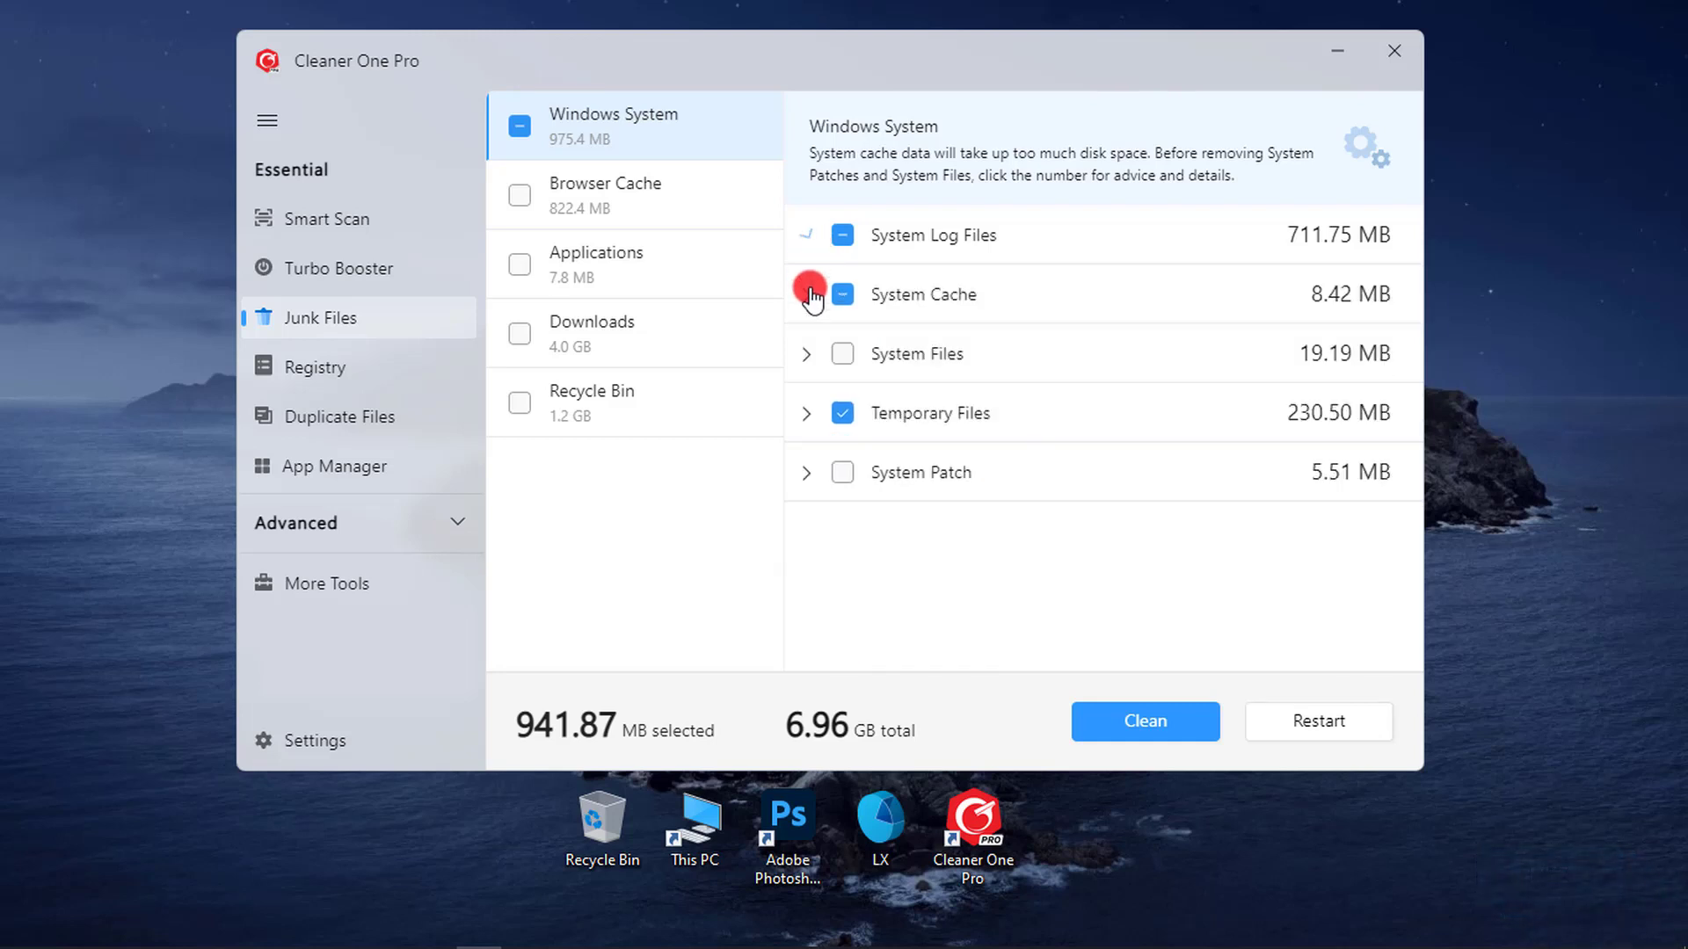
left_click(805, 297)
left_click(805, 297)
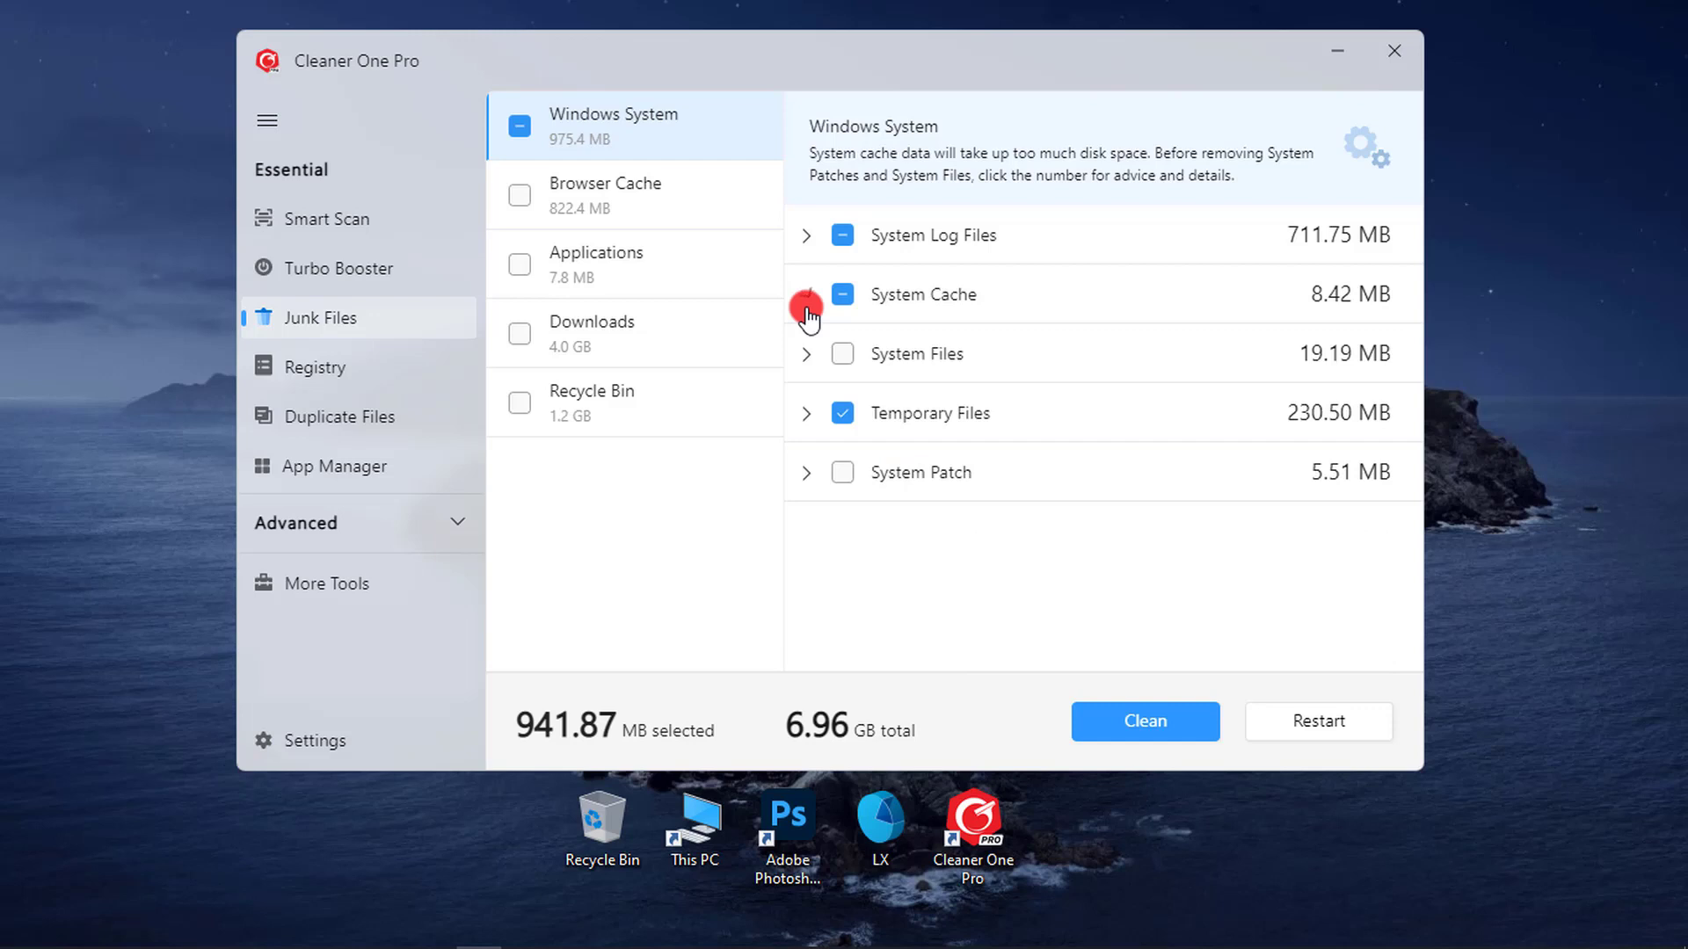
left_click(845, 237)
left_click(845, 237)
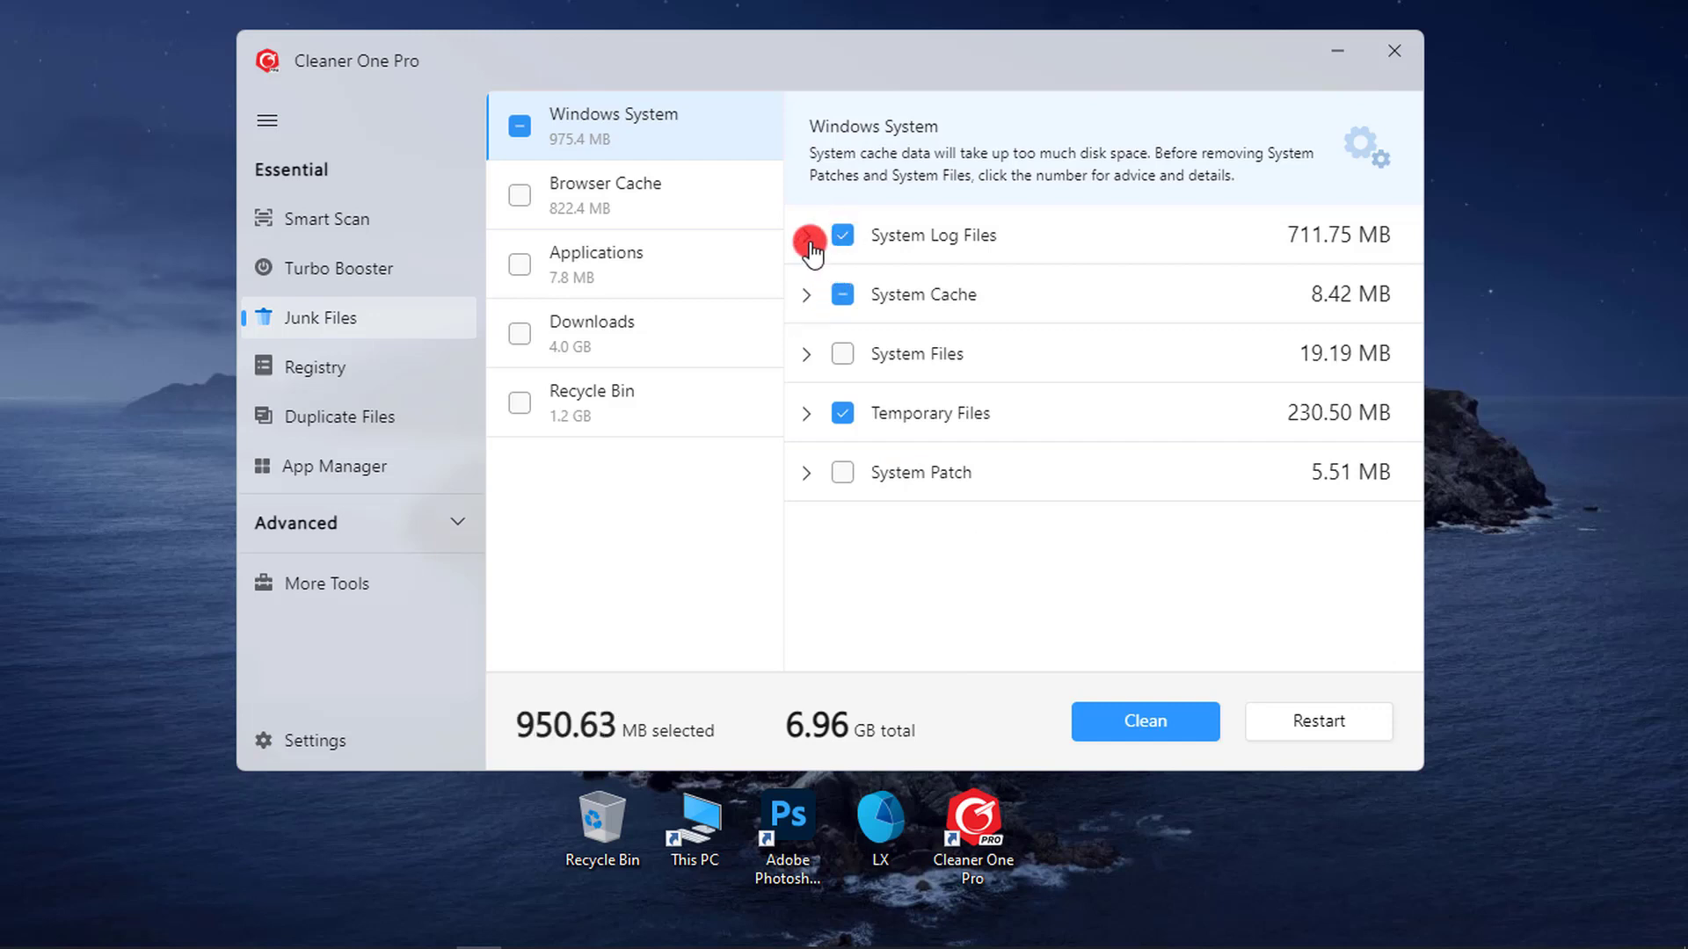
left_click(805, 236)
left_click(892, 277)
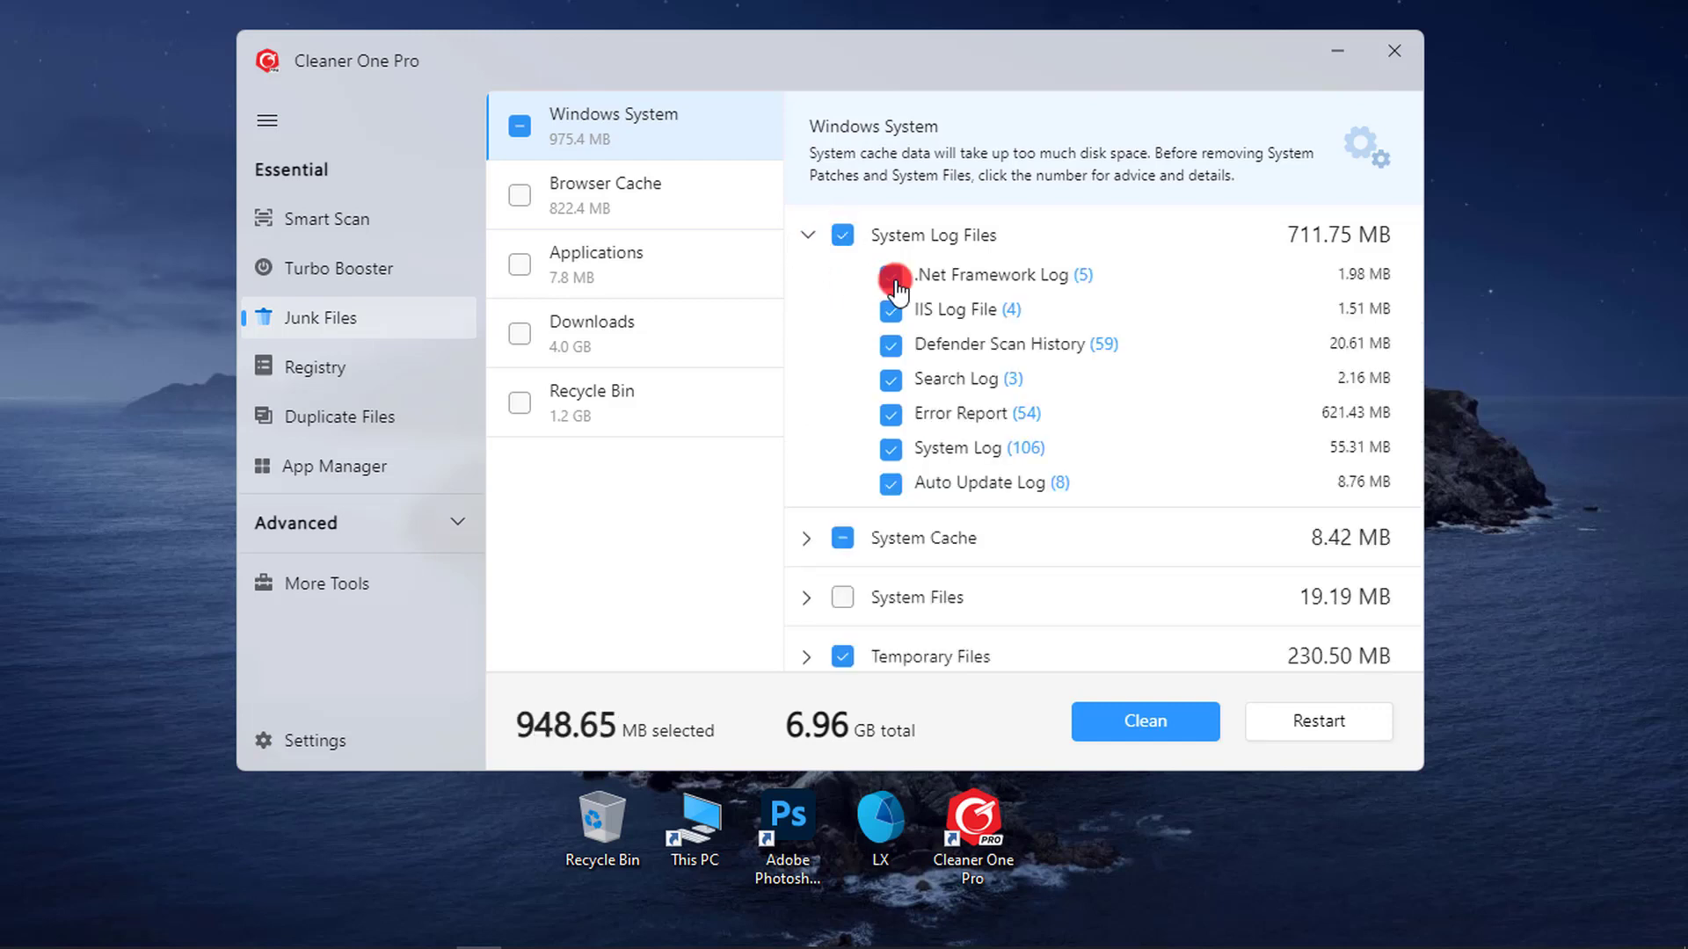
left_click(891, 277)
left_click(808, 237)
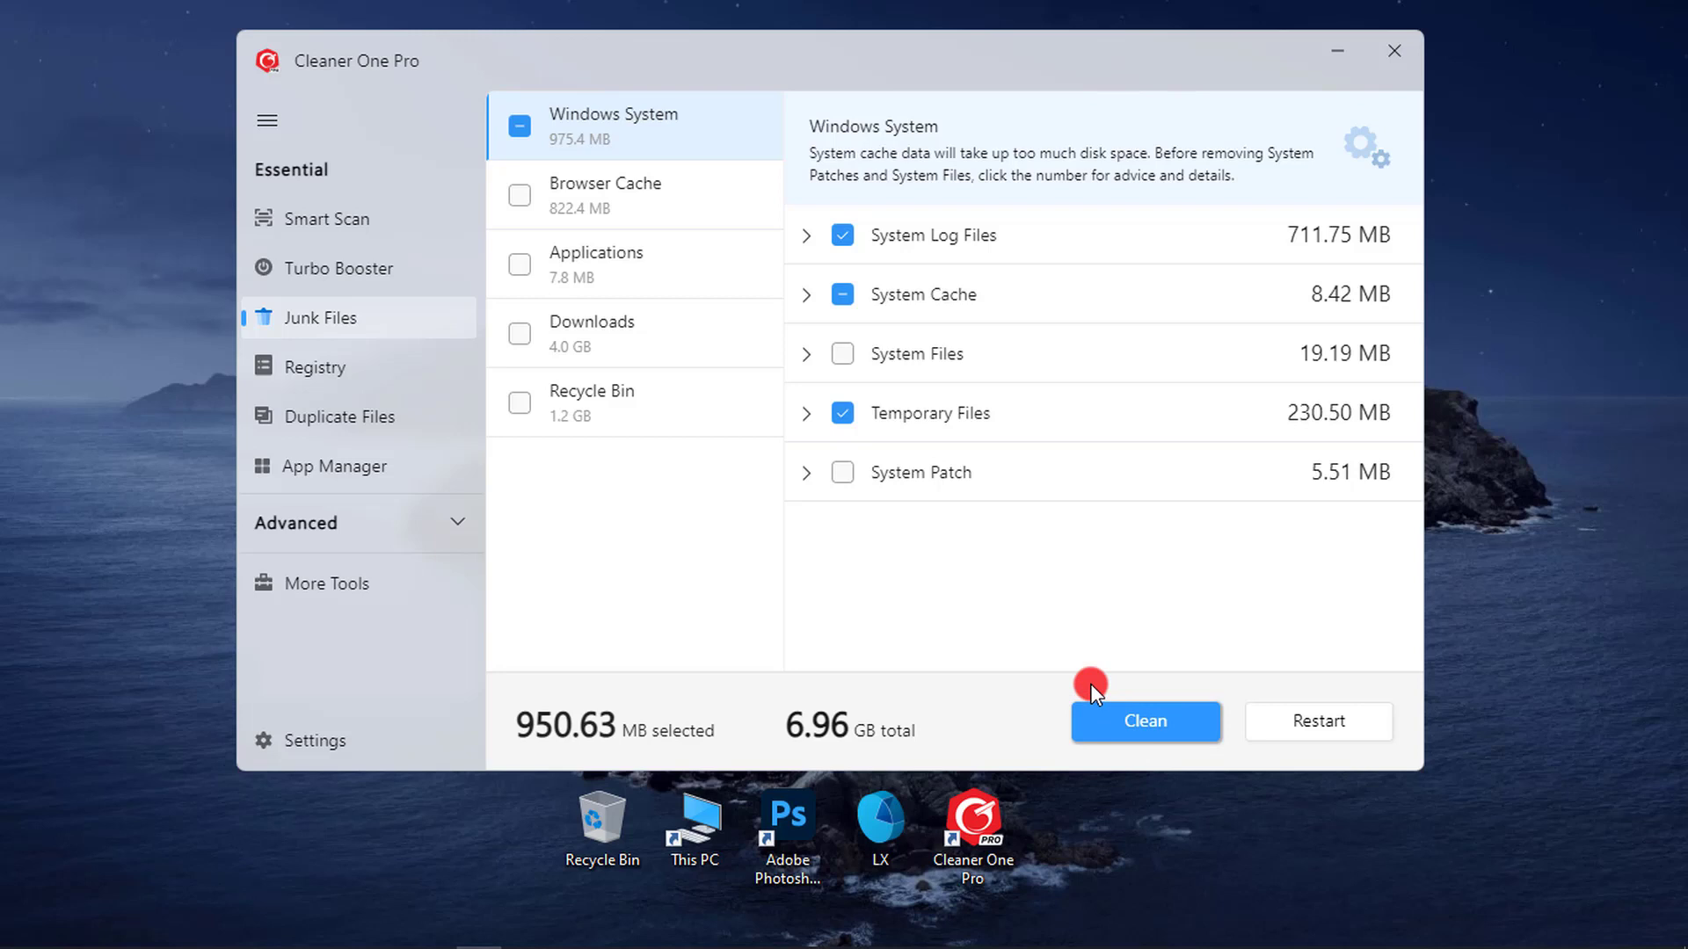
- Review the Browser Cache (Google Chrome), Applications, Downloads and Recycle Bin (1.17 GB) categories
left_click(682, 202)
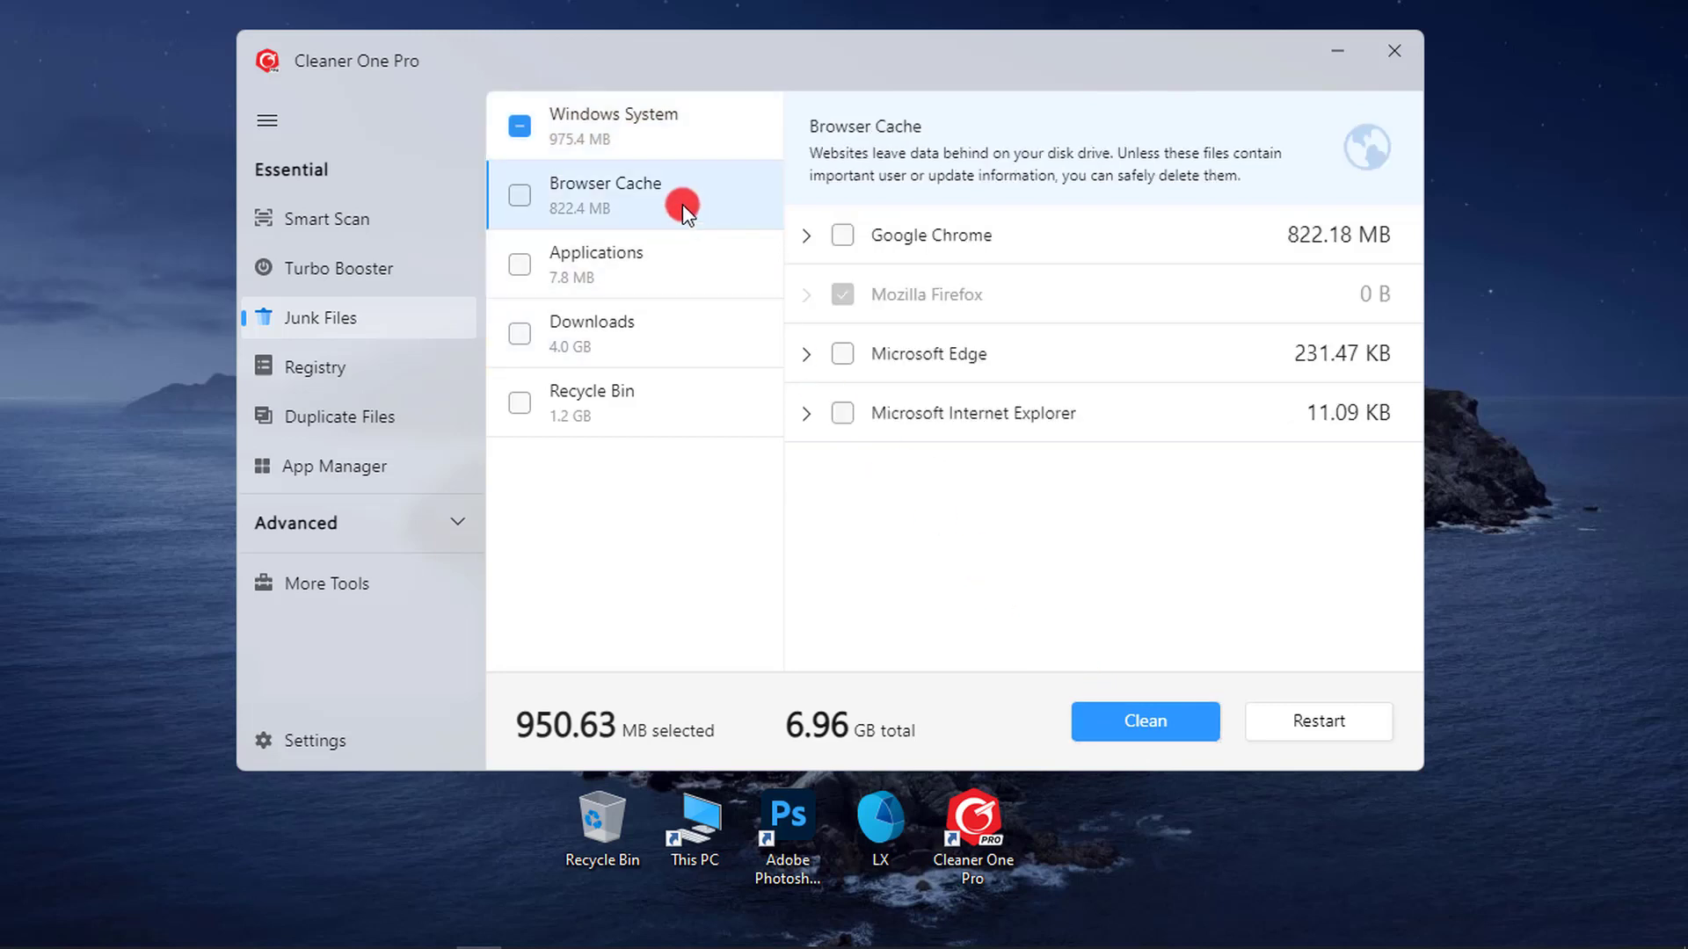
left_click(807, 235)
left_click(807, 236)
left_click(612, 275)
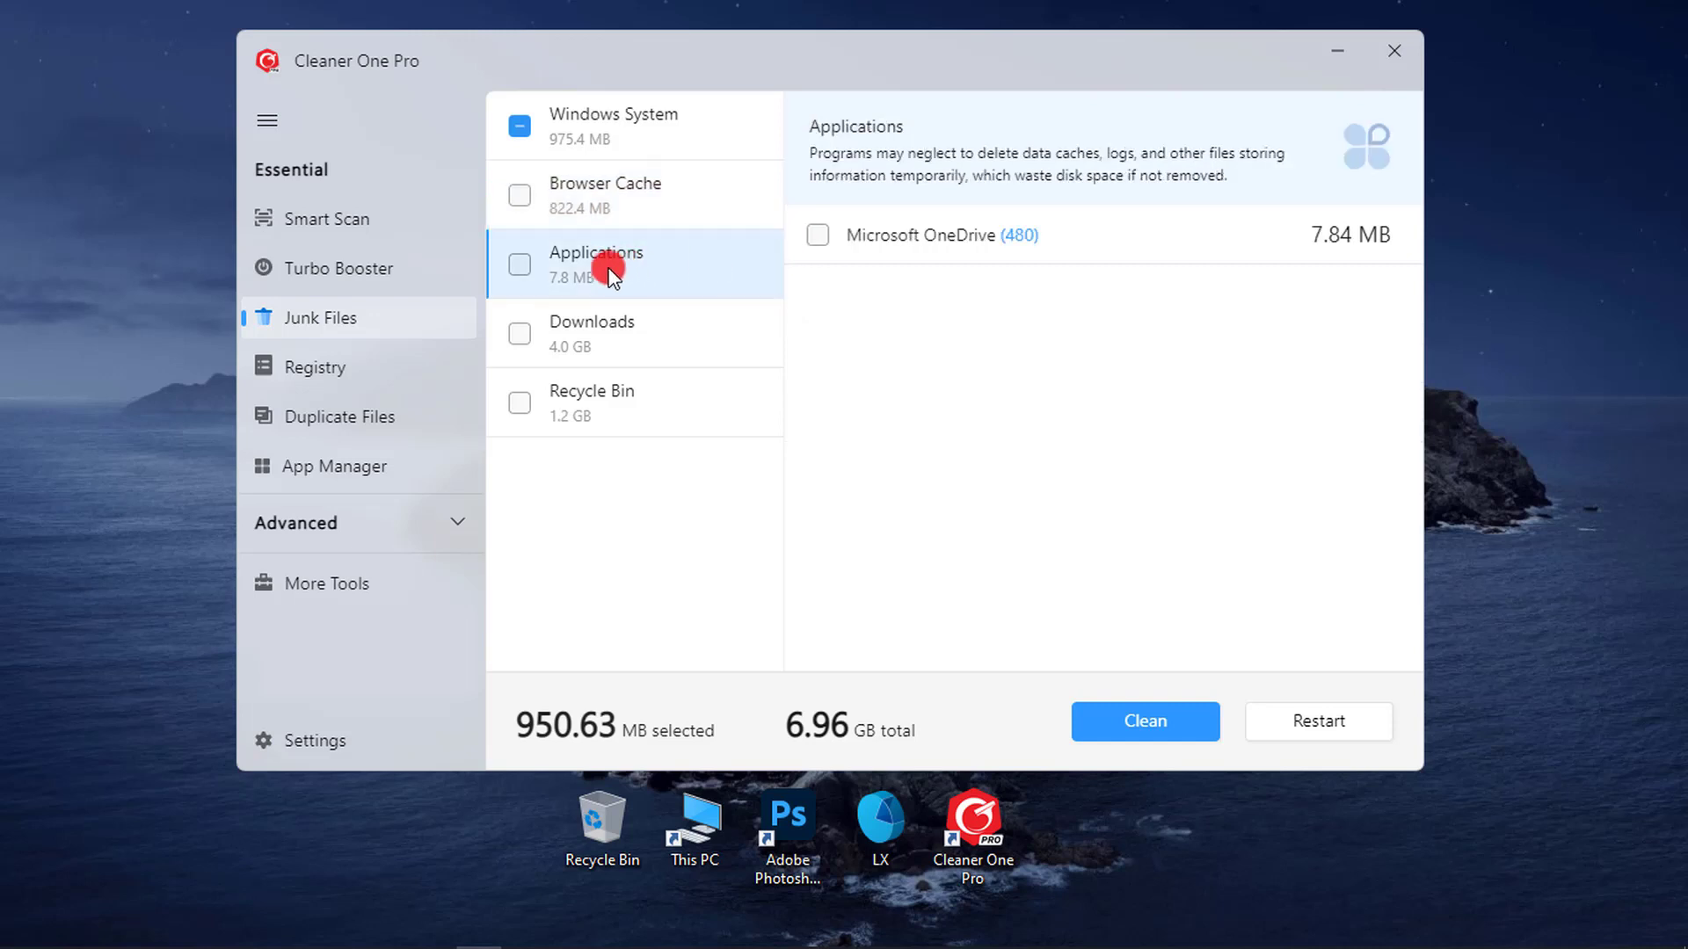
left_click(600, 336)
left_click(598, 402)
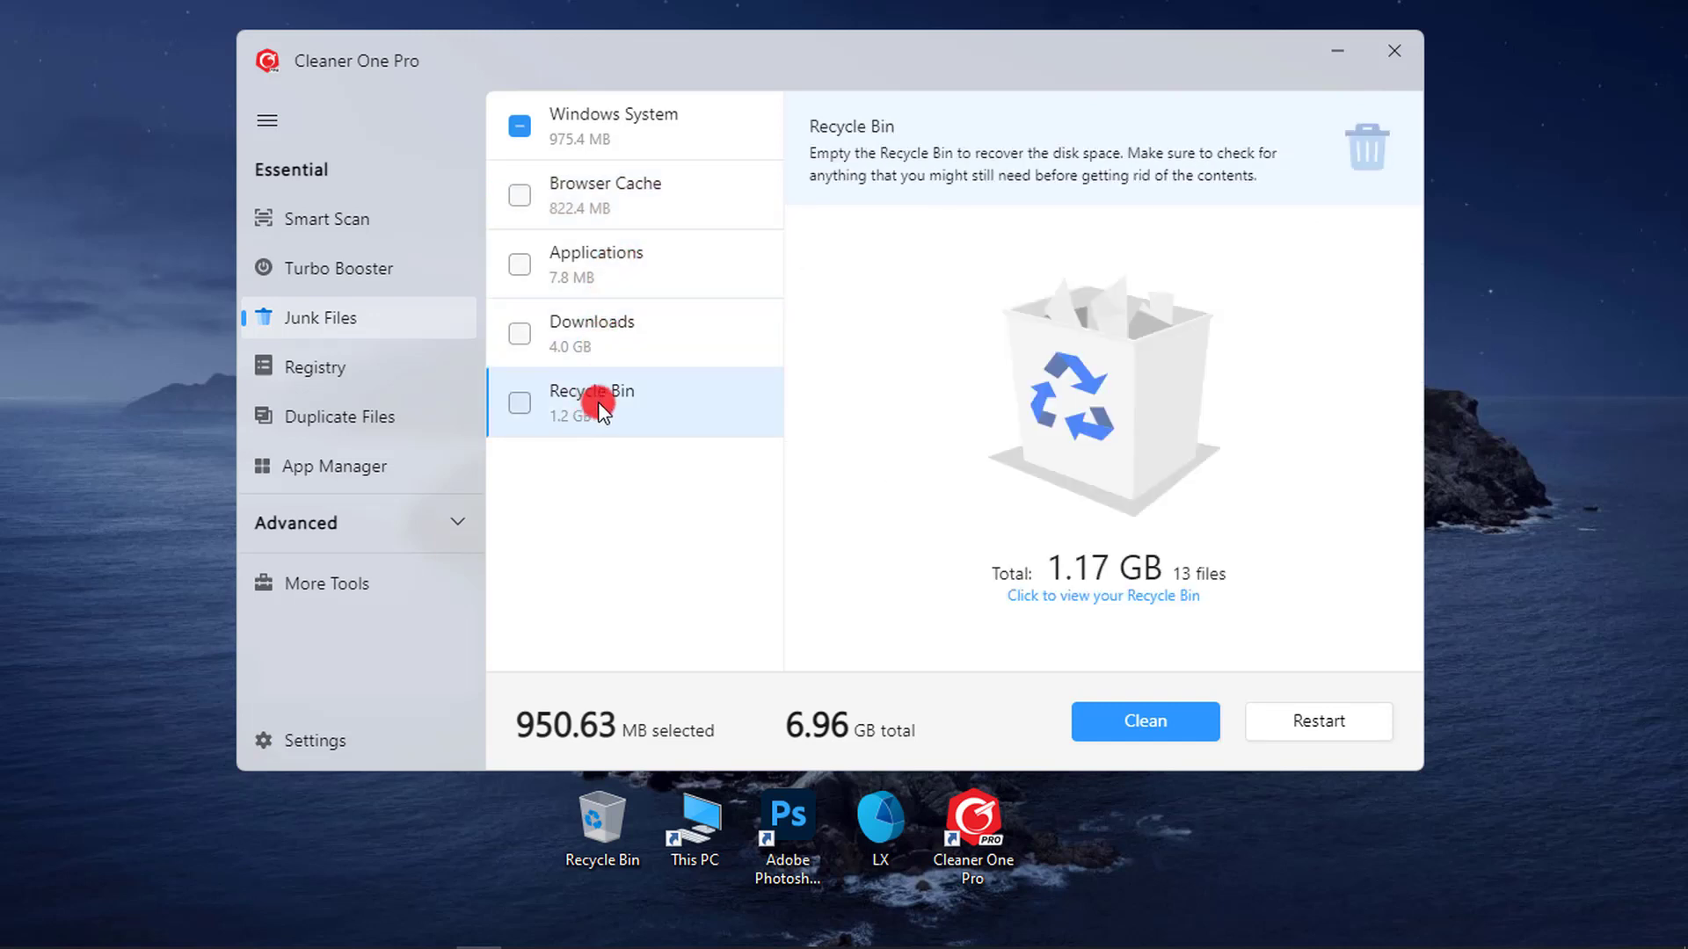
- Close the Cleaner One Pro window without cleaning any junk
left_click(1405, 54)
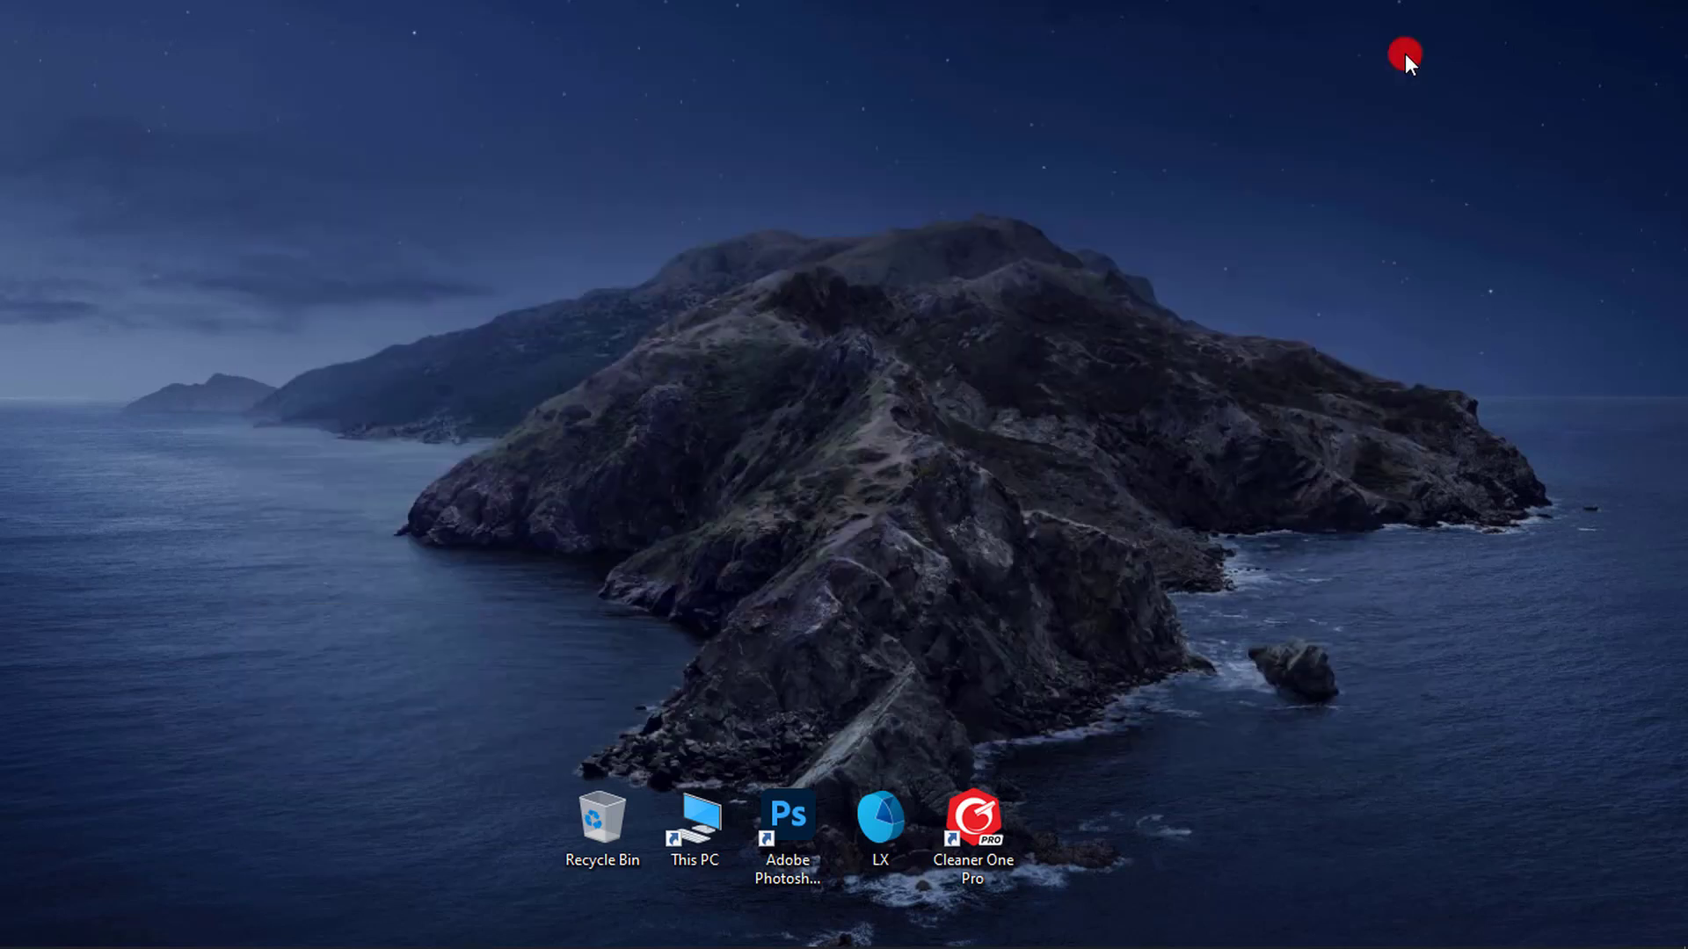